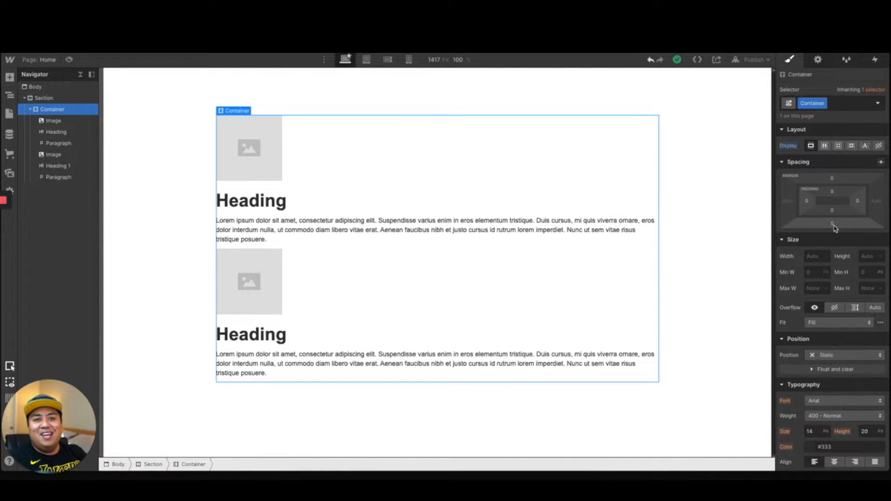
Add a combo class named new-style to the container
scroll(833, 242, down, 5)
scroll(832, 260, up, 5)
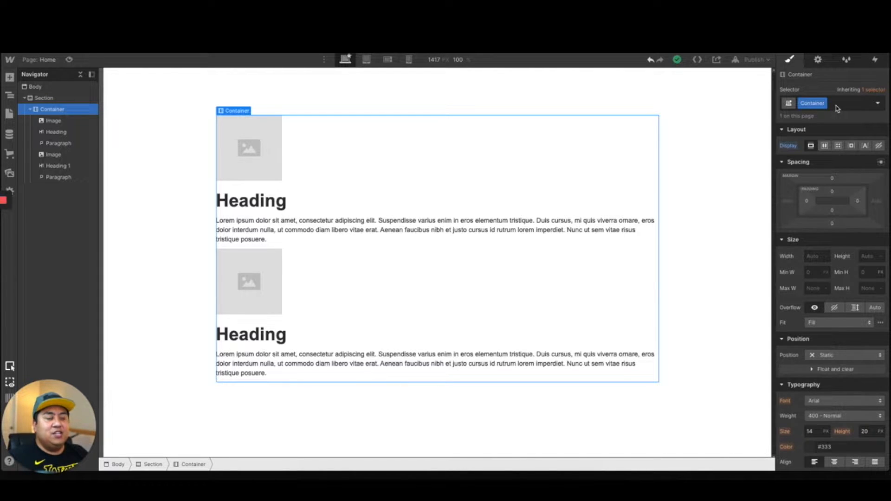
mouse_move(824, 108)
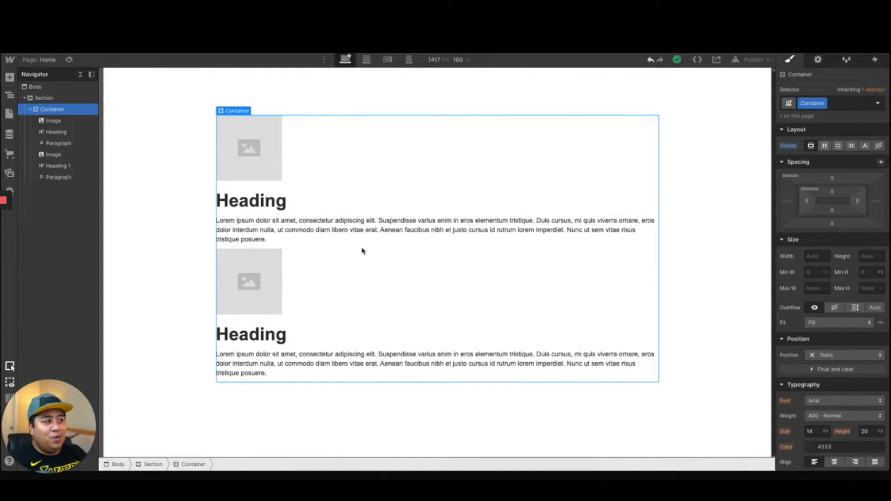
click(834, 105)
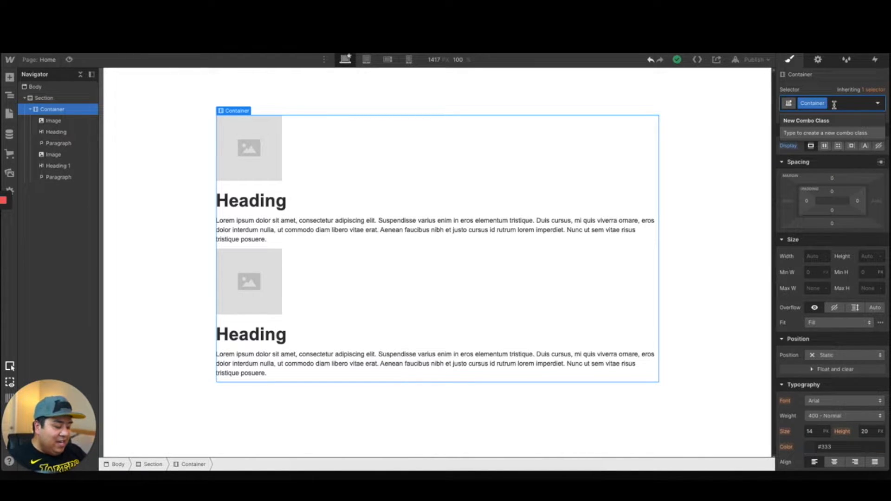
text(new-style)
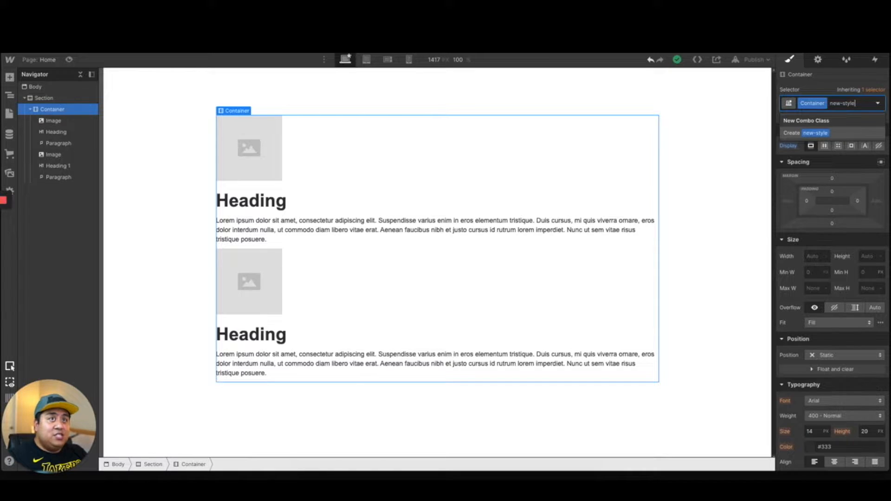
key(Return)
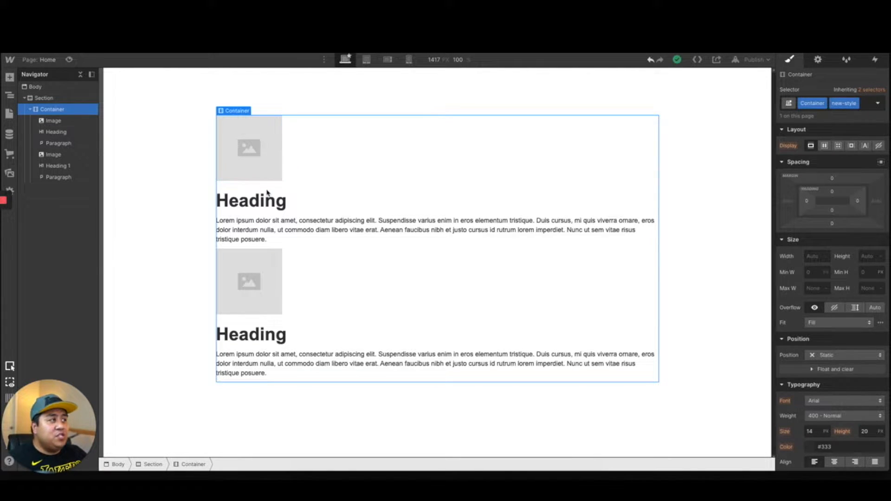
Set the container's display to Flex and try the vertical direction before returning to horizontal
drag(268, 202, 330, 152)
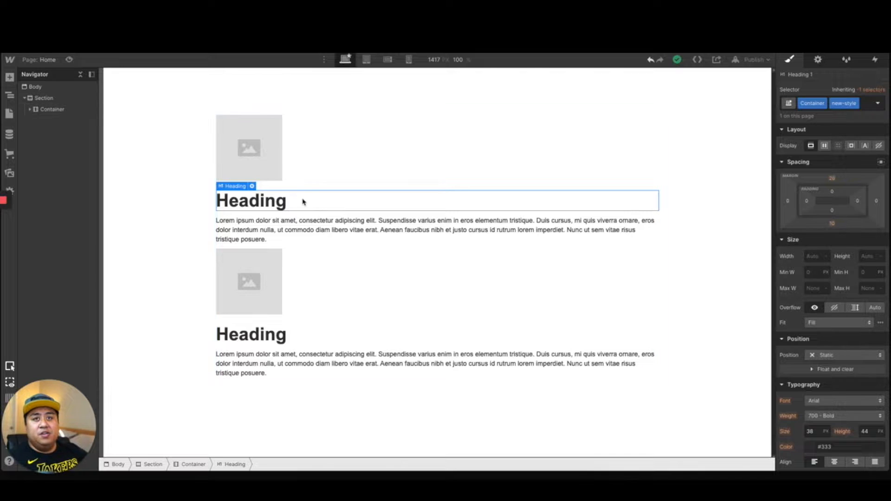
click(825, 146)
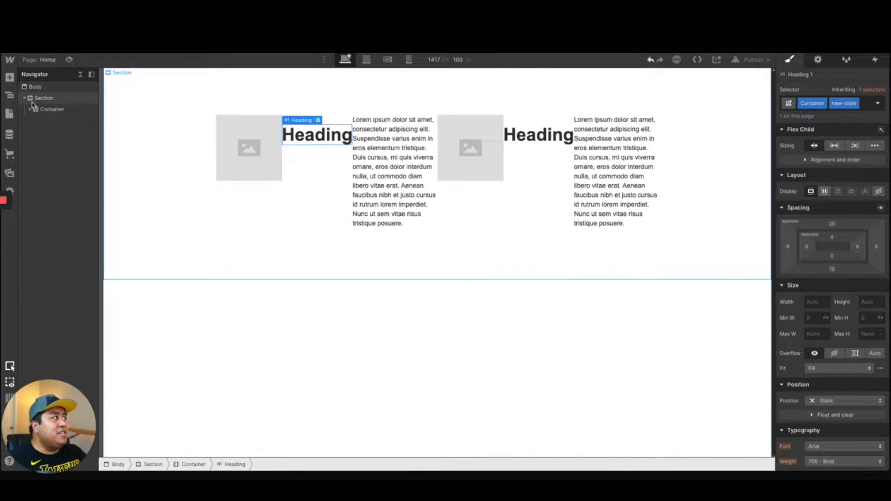
click(49, 109)
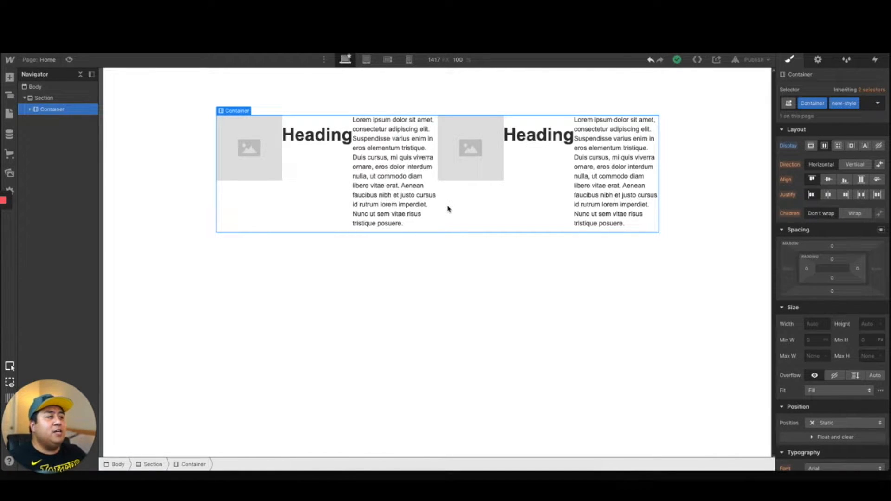
click(856, 170)
click(829, 166)
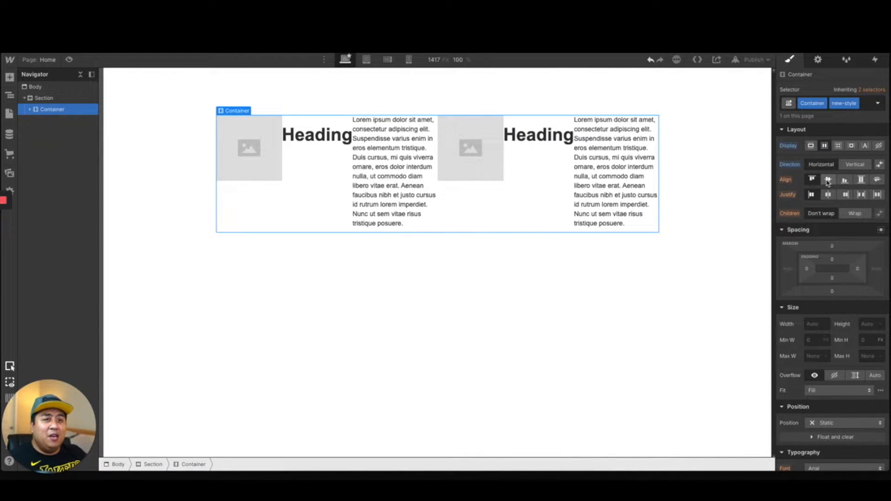
Try center and end alignment on the horizontal flex container, finishing with its children aligned to start
click(828, 181)
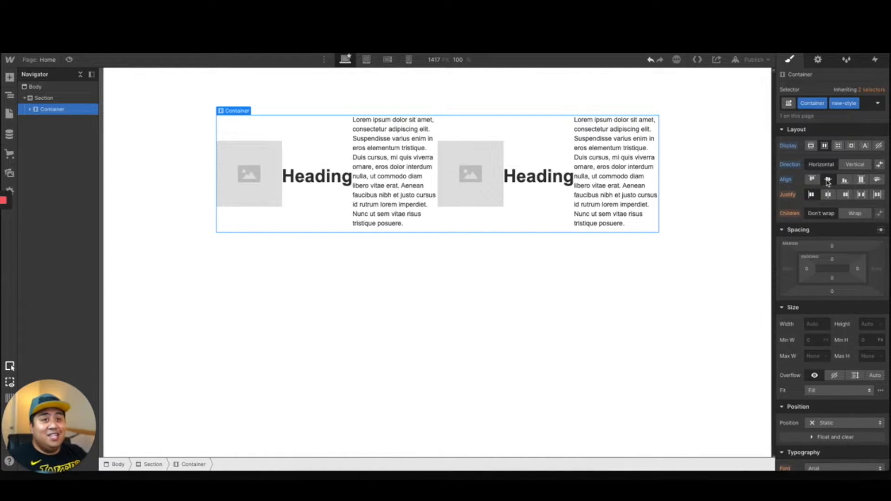
click(845, 180)
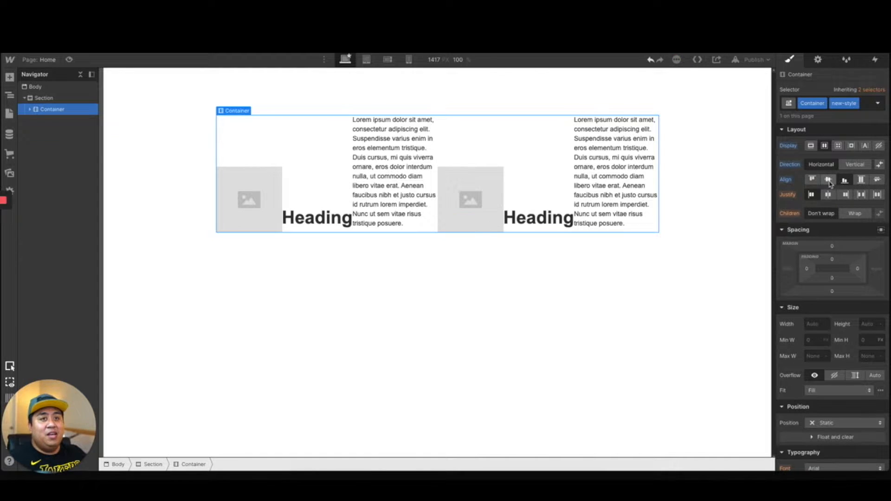
click(829, 181)
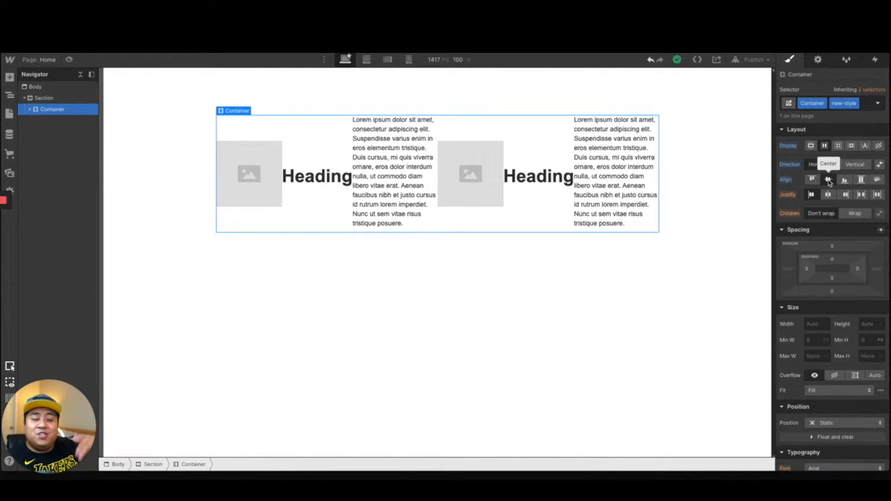
click(846, 181)
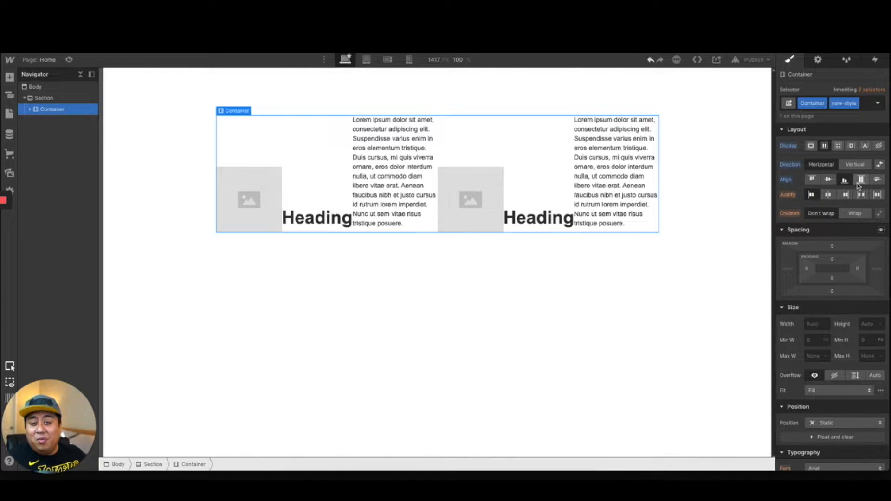
click(812, 180)
Set the flex container's direction to vertical and try center and right alignment, finishing with left alignment
click(863, 166)
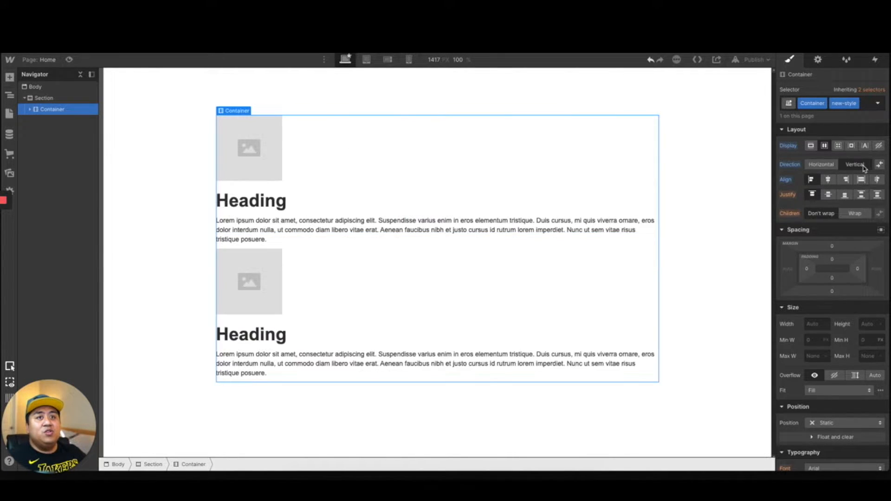
click(828, 180)
click(846, 181)
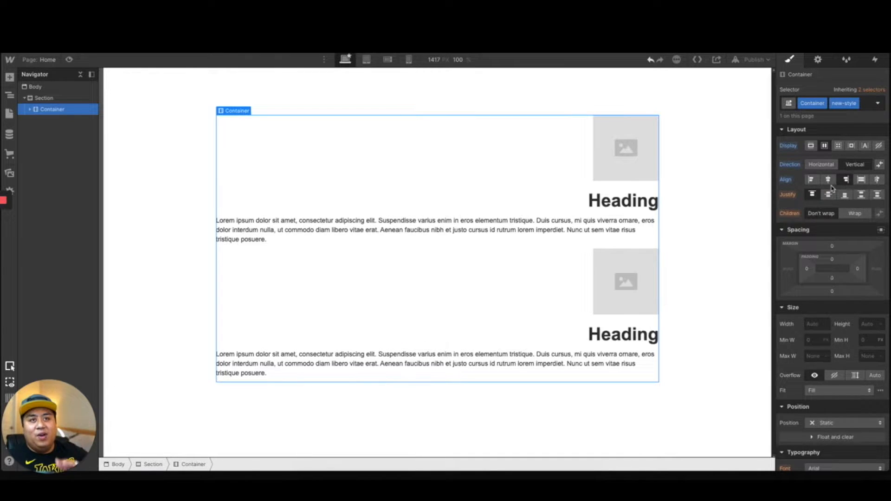
click(813, 180)
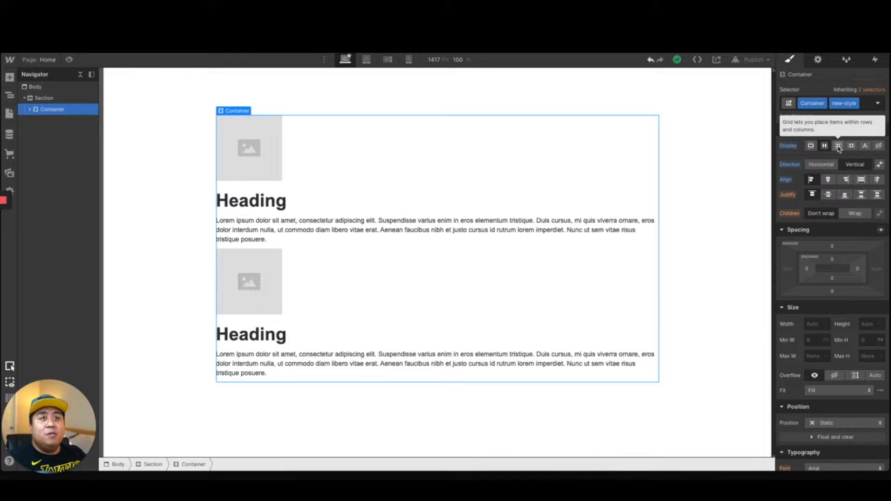
Set the container's display to Grid and remove the second row, also trying and undoing removal of the second column
click(839, 147)
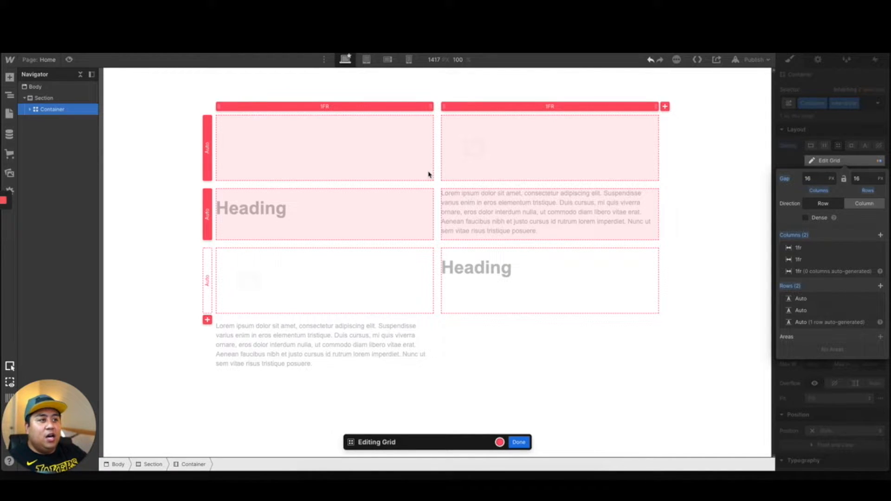
mouse_move(879, 313)
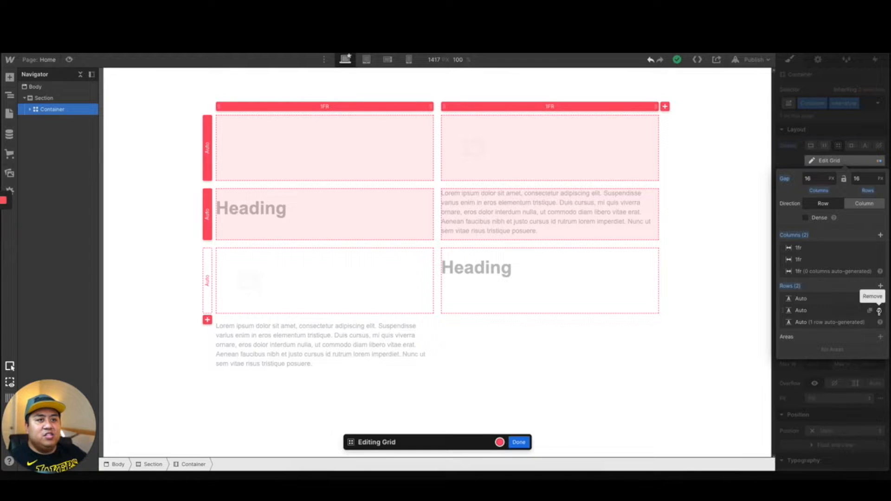
click(880, 312)
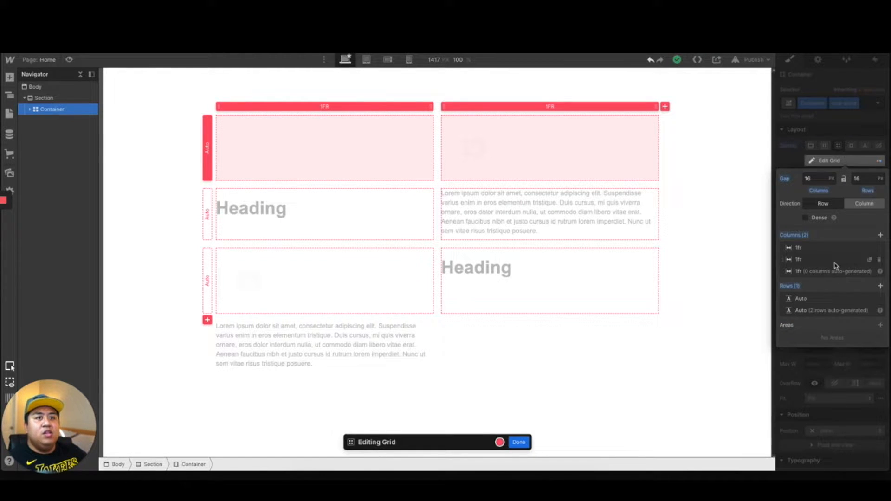
click(879, 260)
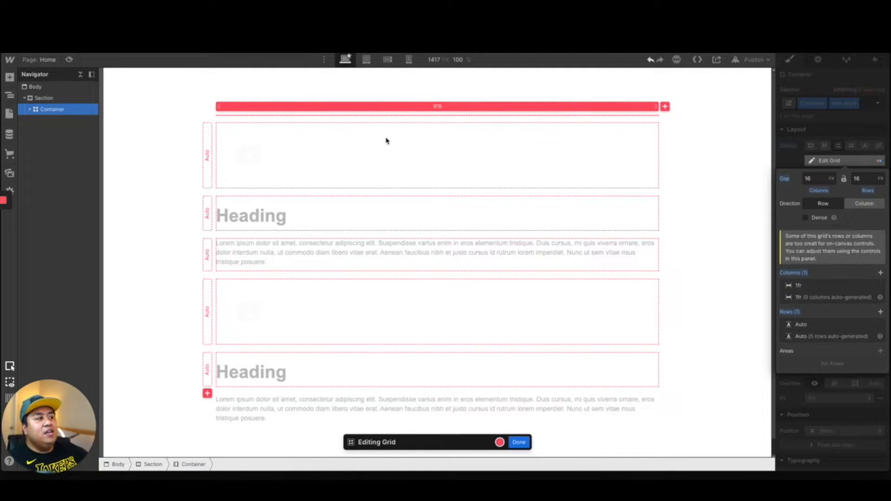
key(ctrl+z)
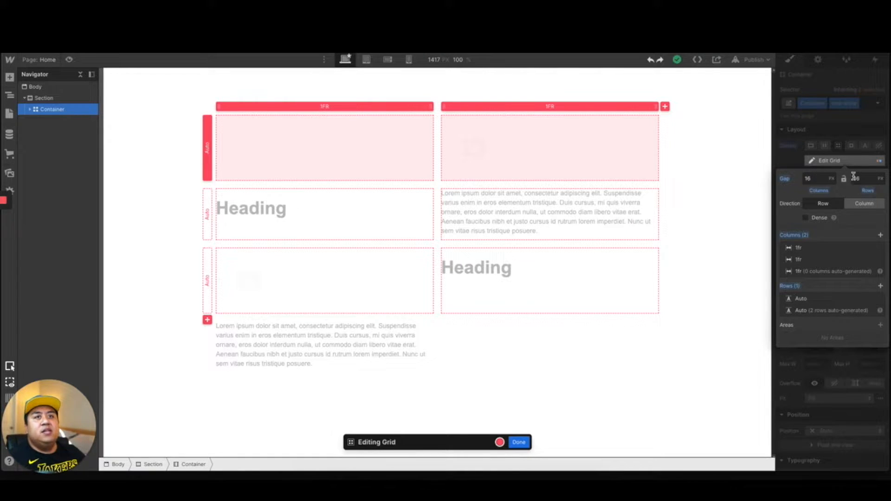
Switch the container's display to Inline-block
click(852, 148)
click(852, 147)
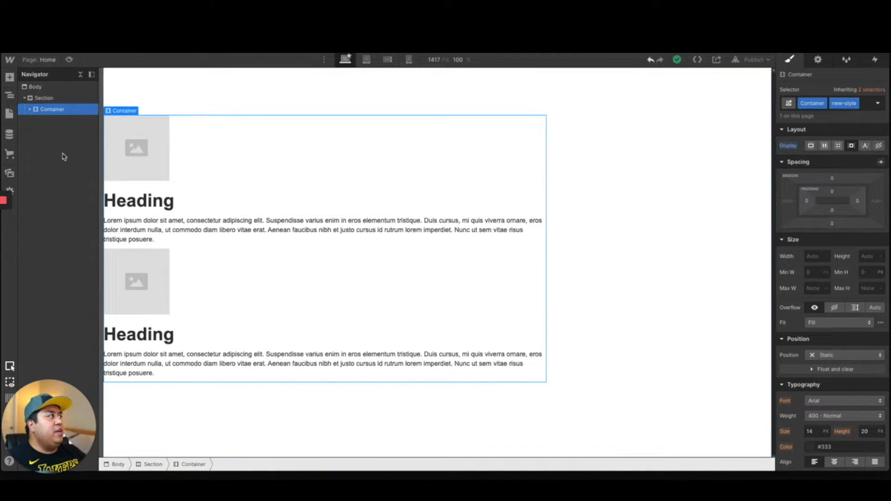
Add a div block directly below the container inside the section and set its display to Inline-block
click(10, 77)
drag(26, 244, 156, 394)
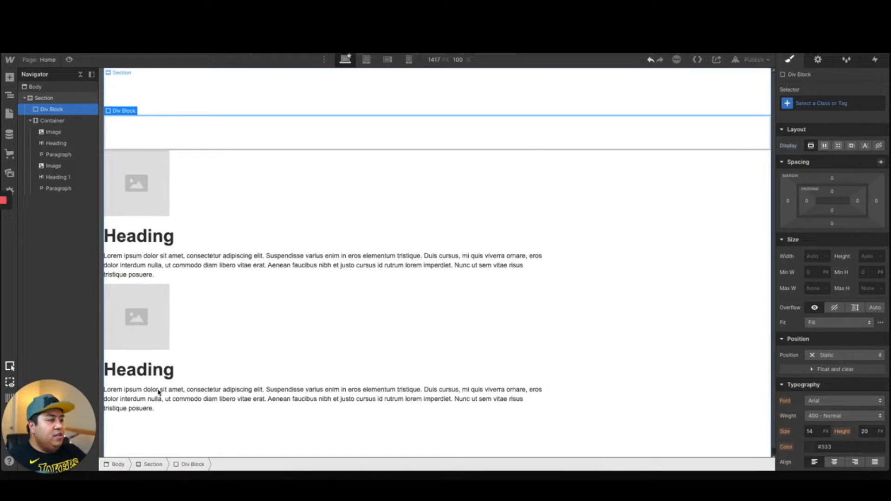
drag(39, 109, 36, 127)
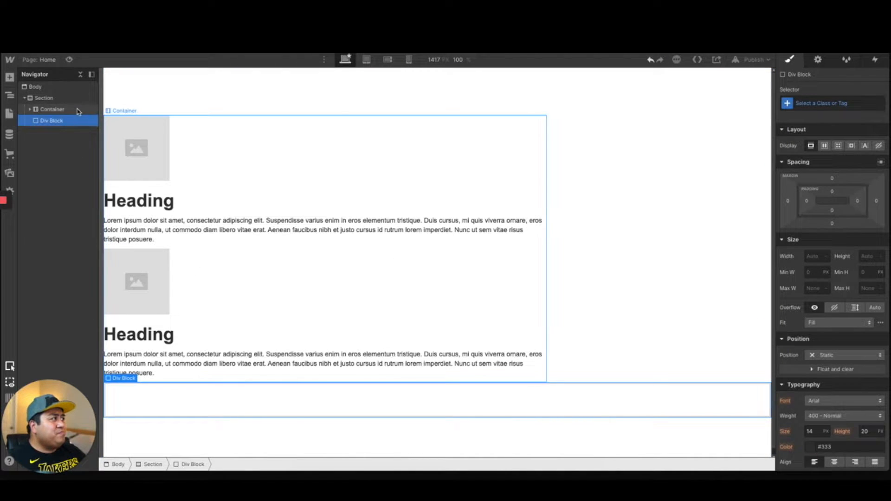
click(852, 146)
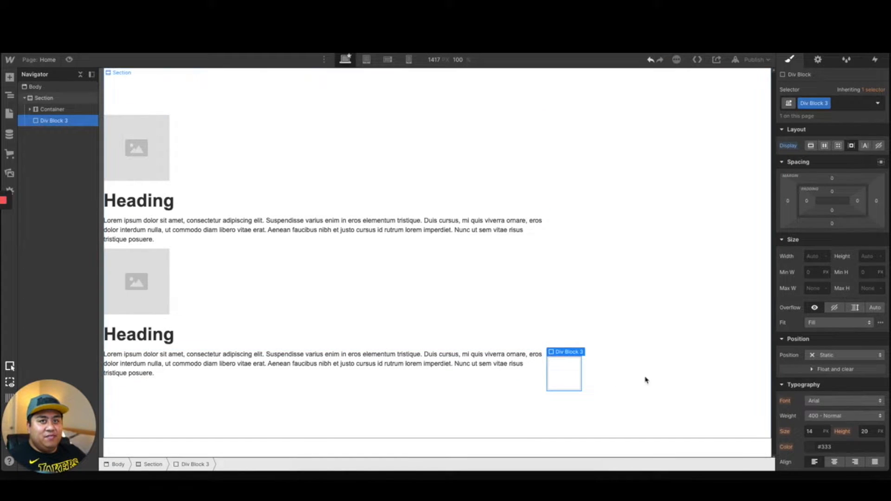
Try a very large pixel height on the inline-block div block, then undo it
click(809, 258)
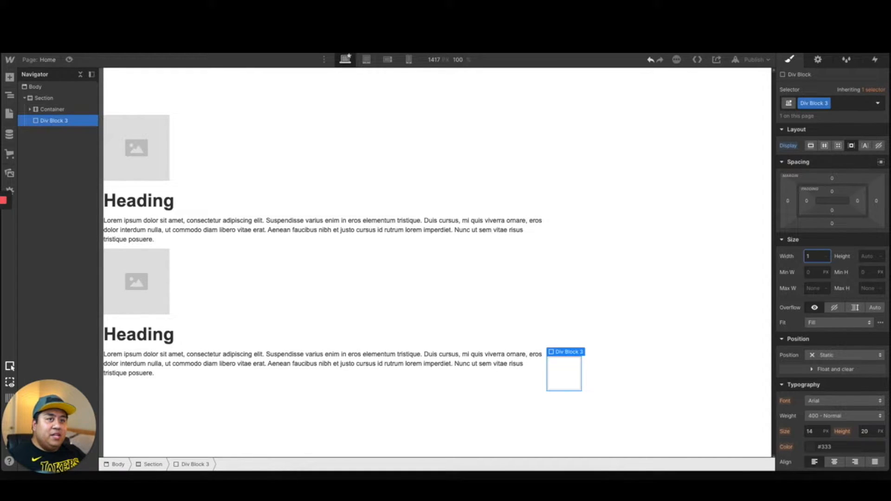
click(863, 256)
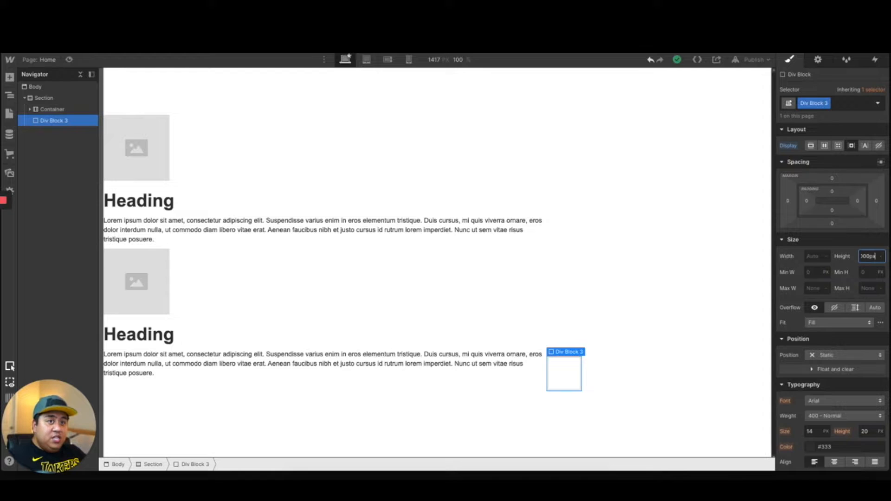
key(Return)
scroll(537, 304, down, 5)
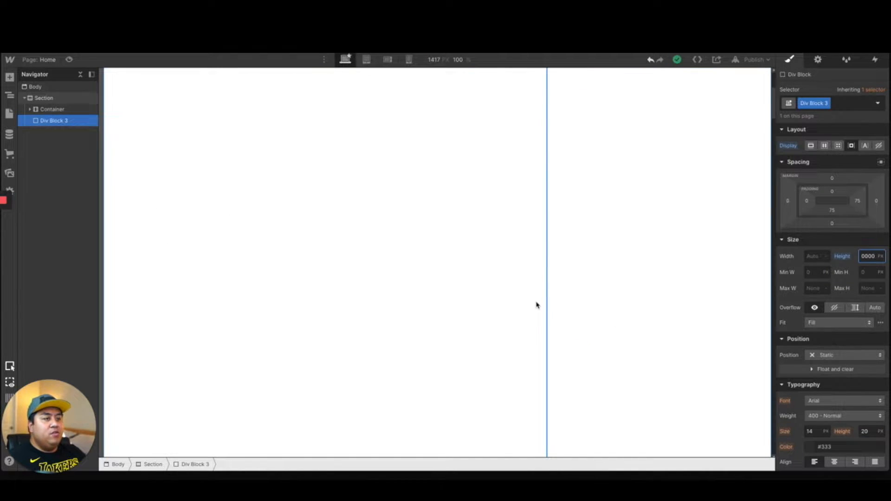
key(super+z)
Set the div block's height to 1000 px, then reduce it to 100 px
text(1)
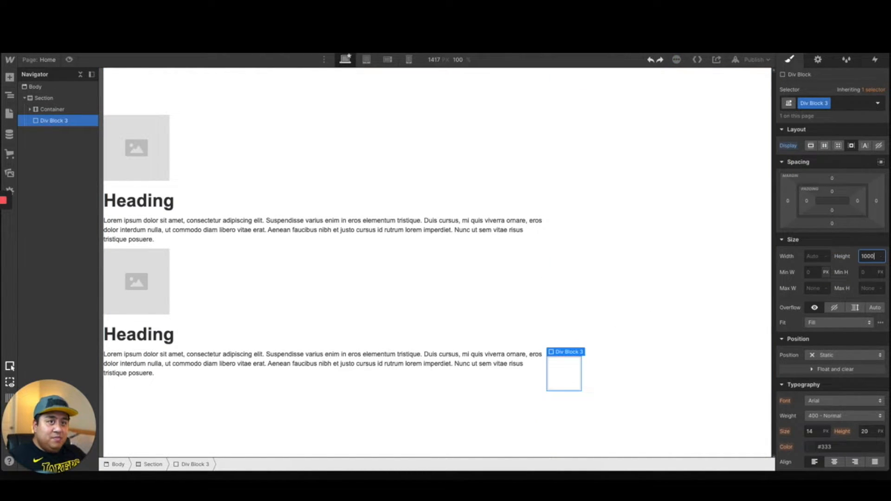
key(Return)
double_click(868, 256)
text(100)
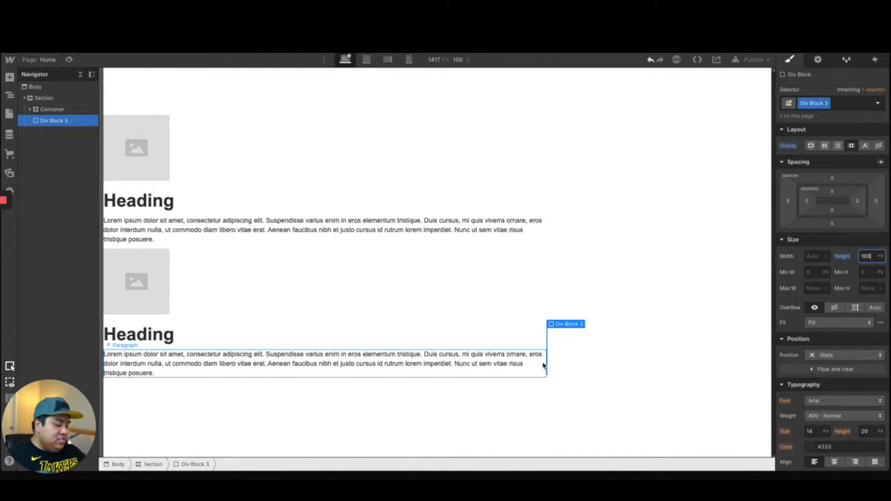
Undo the div block's height, display and placement changes, including its insertion into the section
key(ctrl+z)
key(ctrl+z)
key(ctrl+z)
key(ctrl+z)
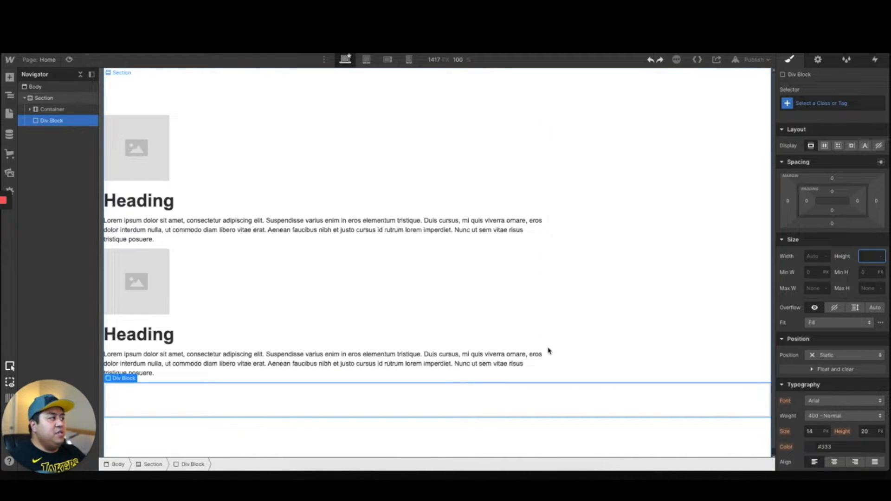
key(ctrl+z)
key(ctrl+z)
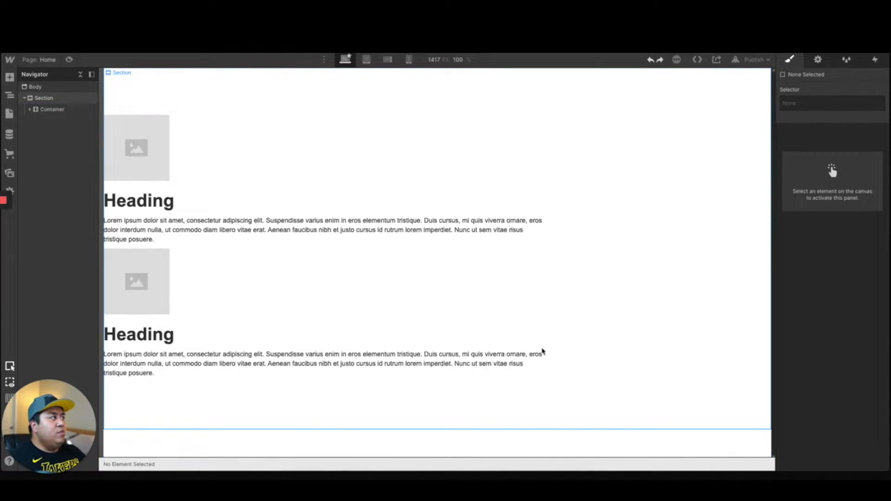
Select the container and set its display to Inline
click(539, 315)
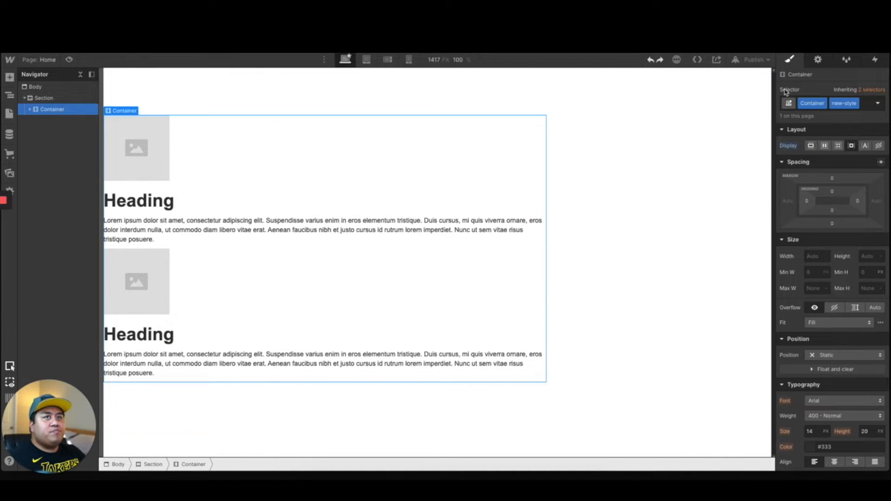
click(866, 146)
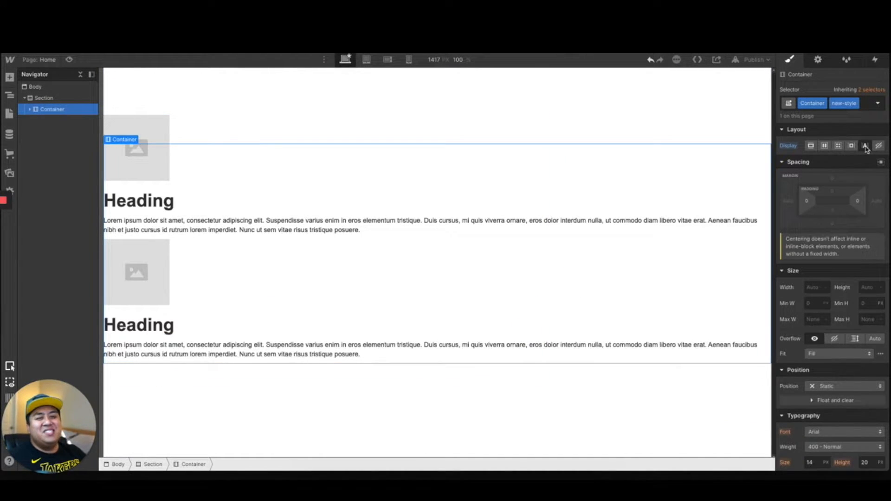
mouse_move(844, 184)
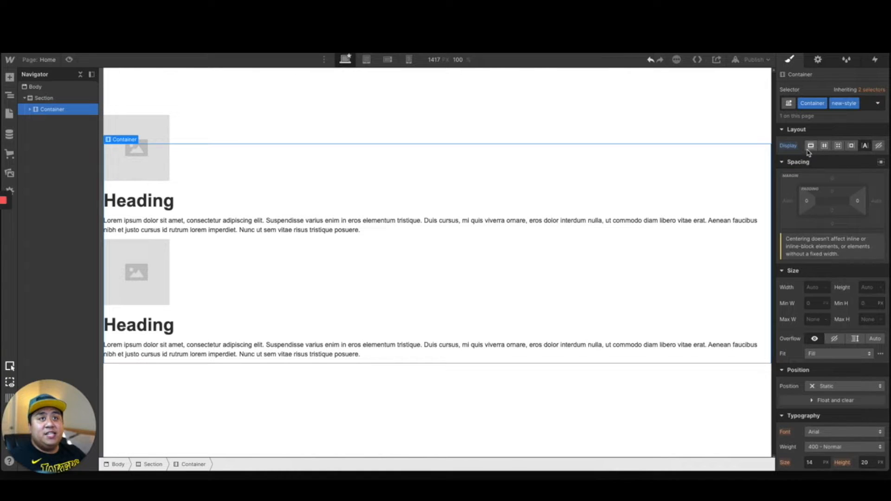
Set the container's display to None, then switch it to Block
click(879, 147)
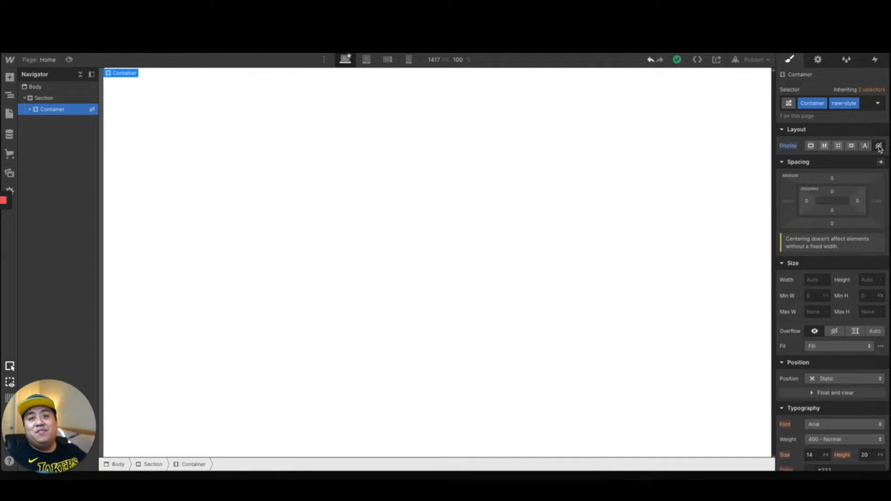
click(811, 145)
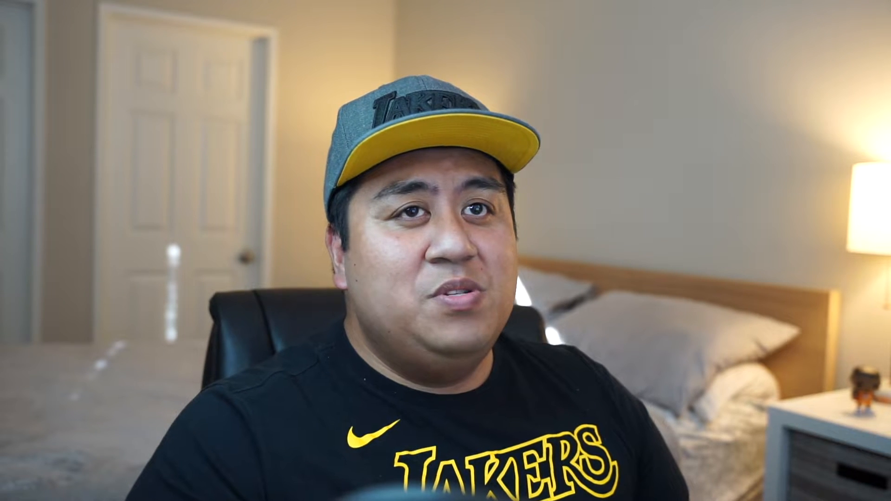
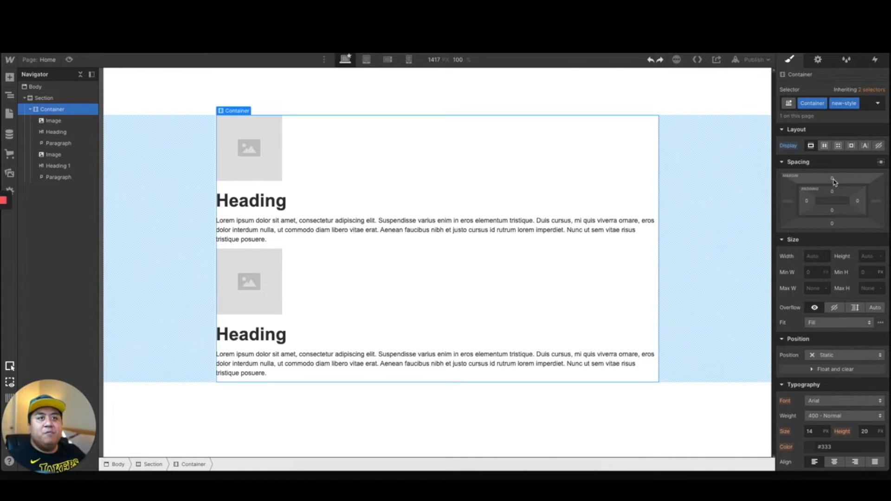
View the unit options for the container's top margin and close them without changing the margin
click(833, 179)
click(884, 194)
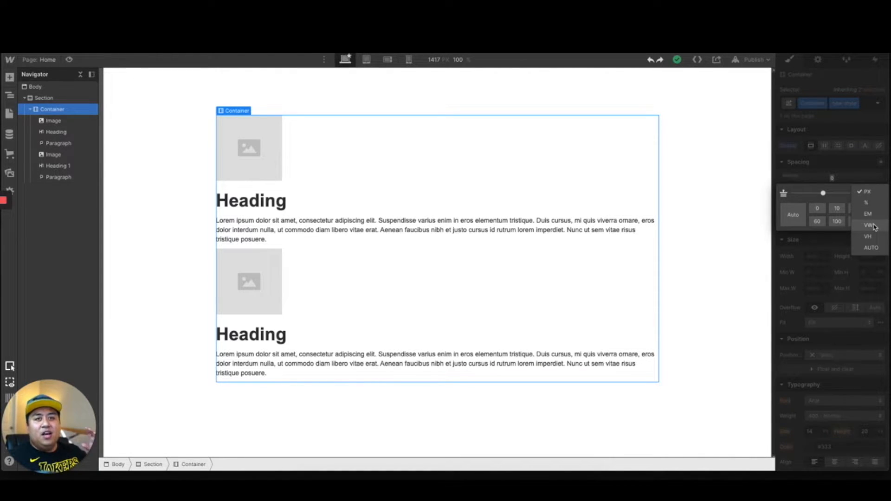
click(882, 175)
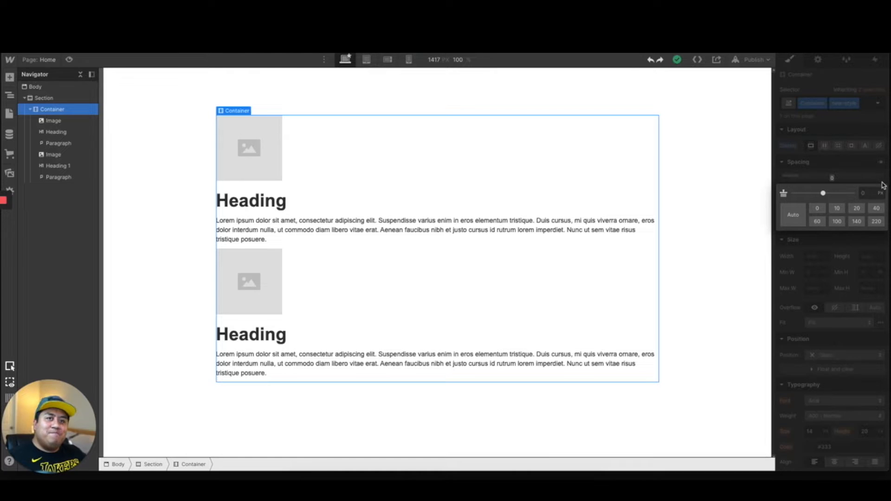
click(880, 180)
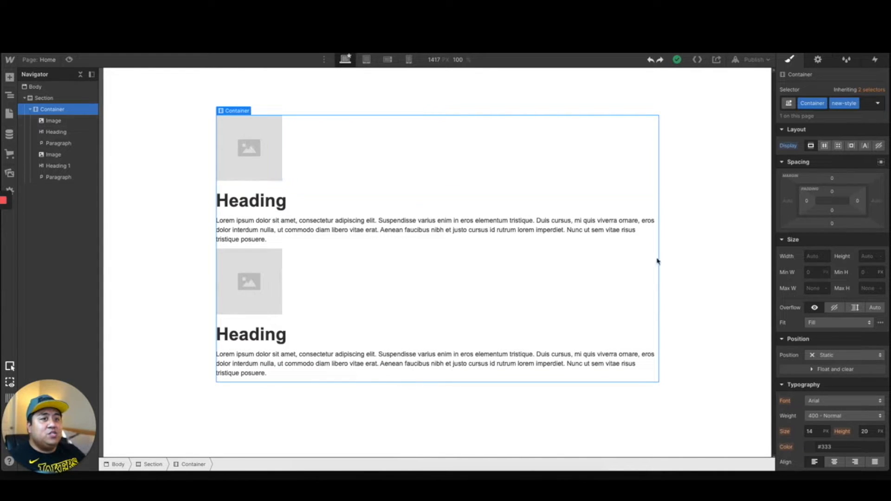
Set the first image's width to 400 px and its height to 100 px
mouse_move(813, 258)
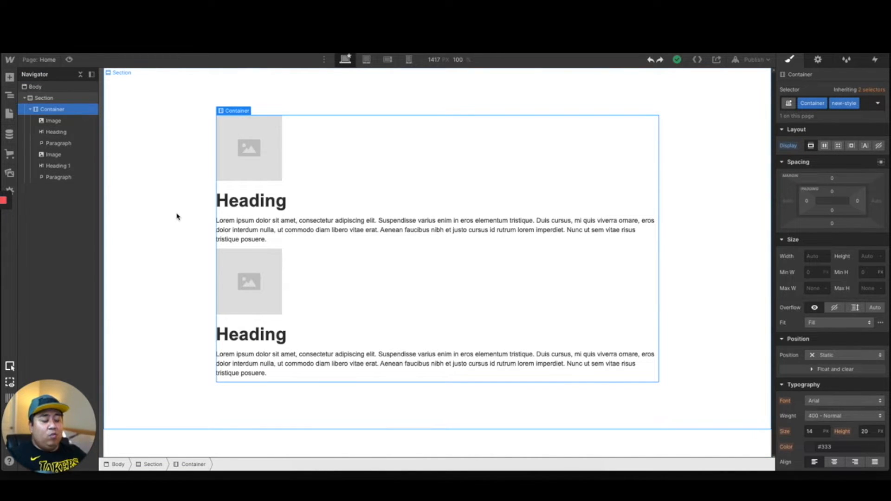
click(253, 157)
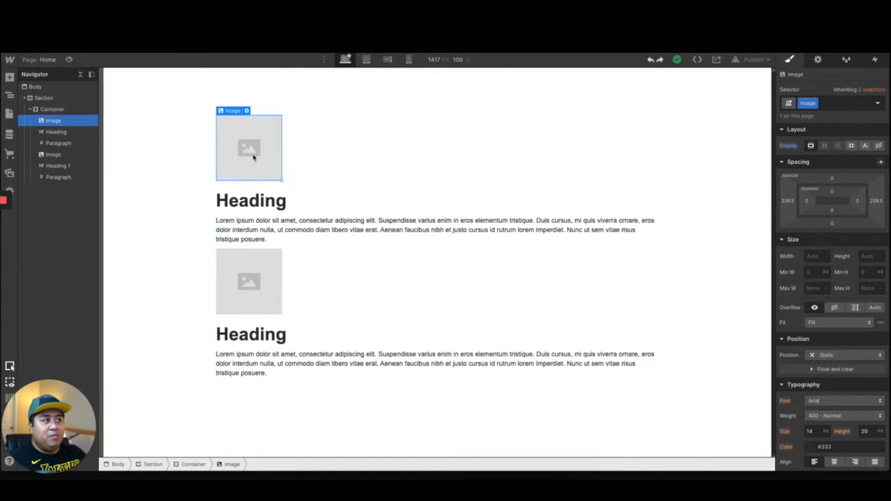
click(817, 256)
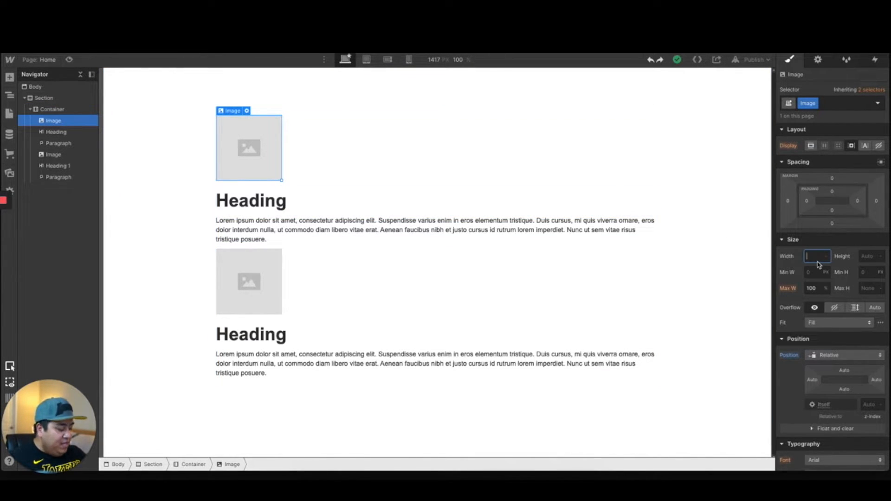
text(400)
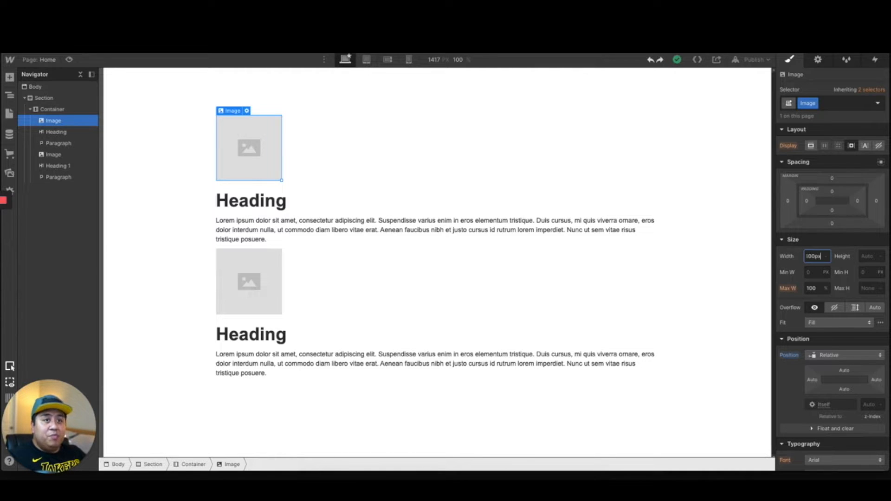
key(Return)
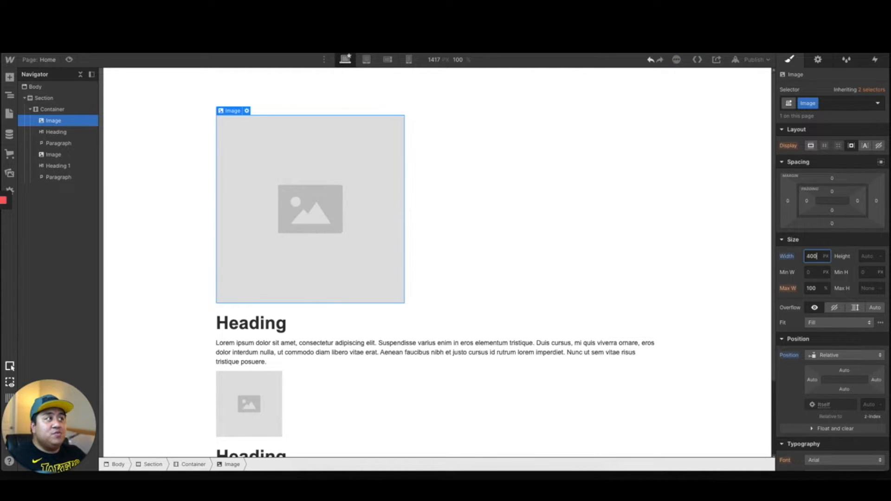
click(869, 256)
text(100px)
key(Return)
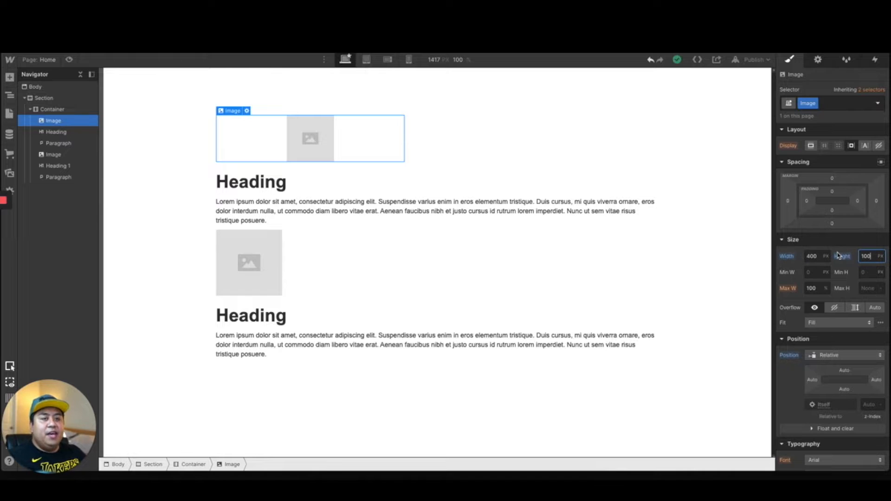
Set the first image's maximum width to None, then switch its unit to percent
click(828, 291)
click(833, 331)
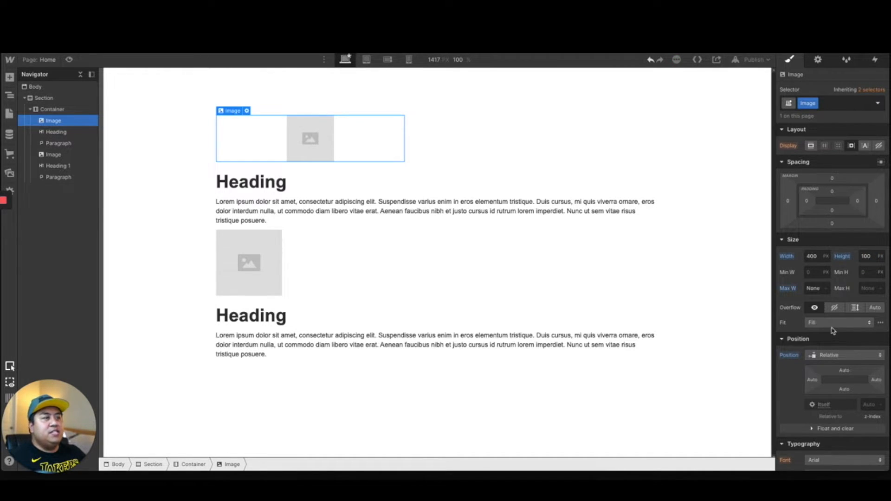
click(826, 292)
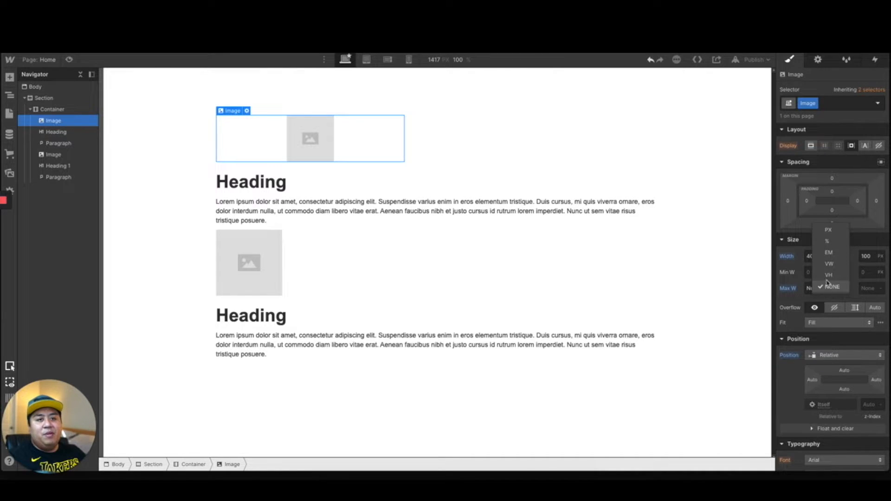
click(828, 245)
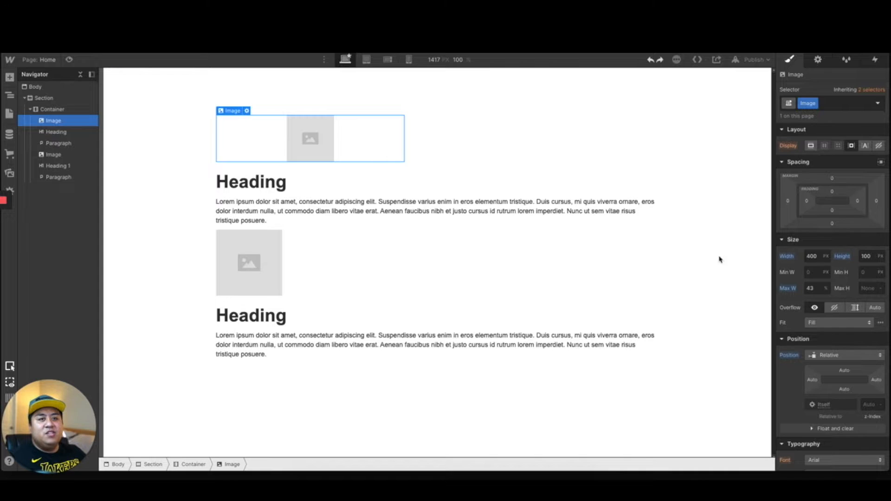
Inspect the first heading, image and paragraph, then undo the image's width, height and maximum-width changes
click(348, 177)
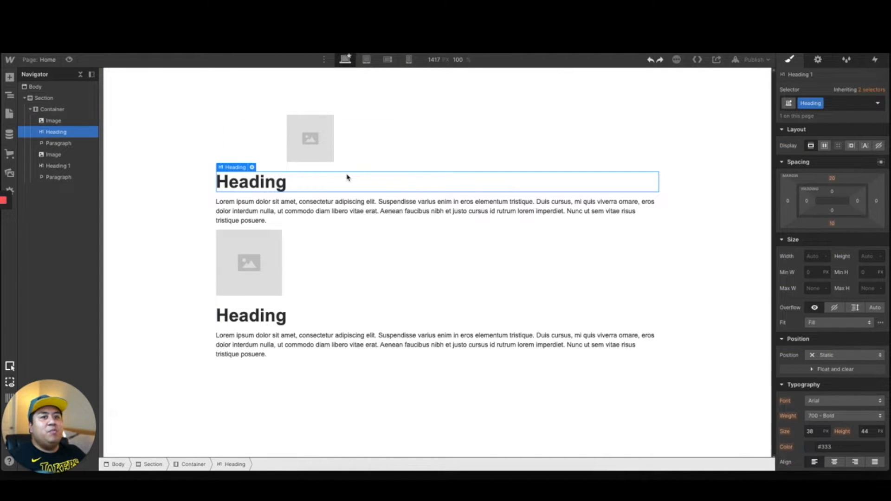
click(326, 128)
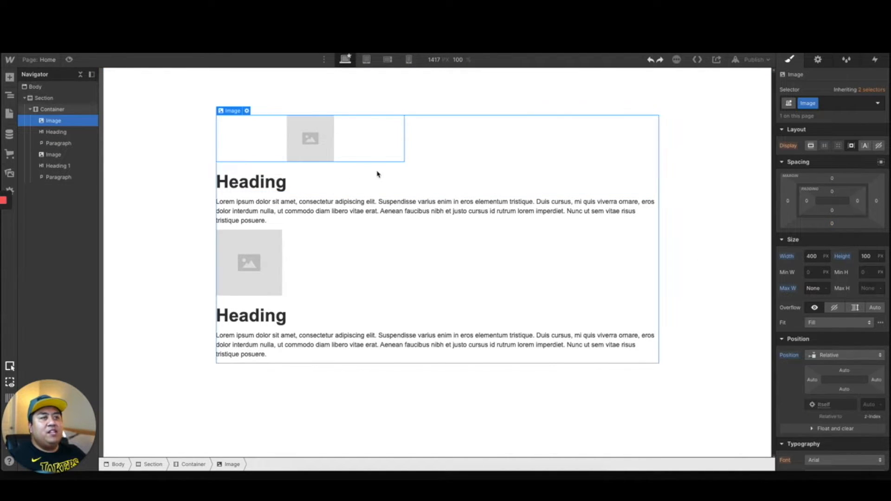
click(536, 221)
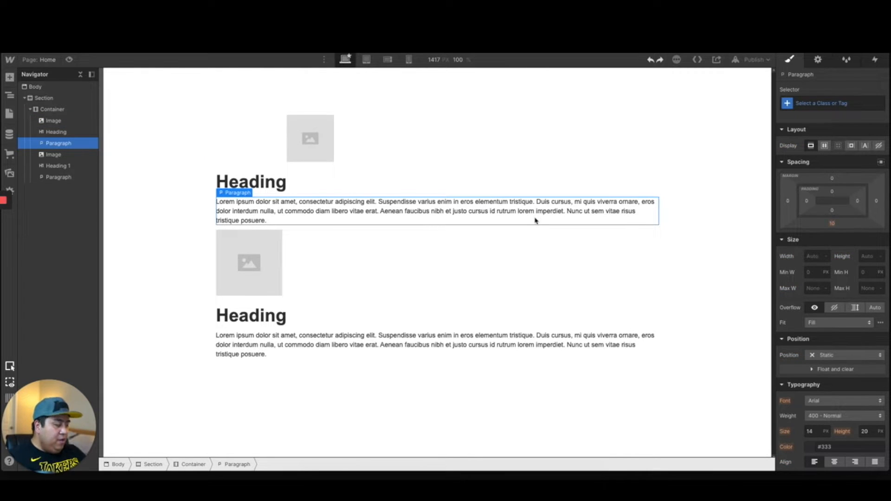
key(ctrl+z)
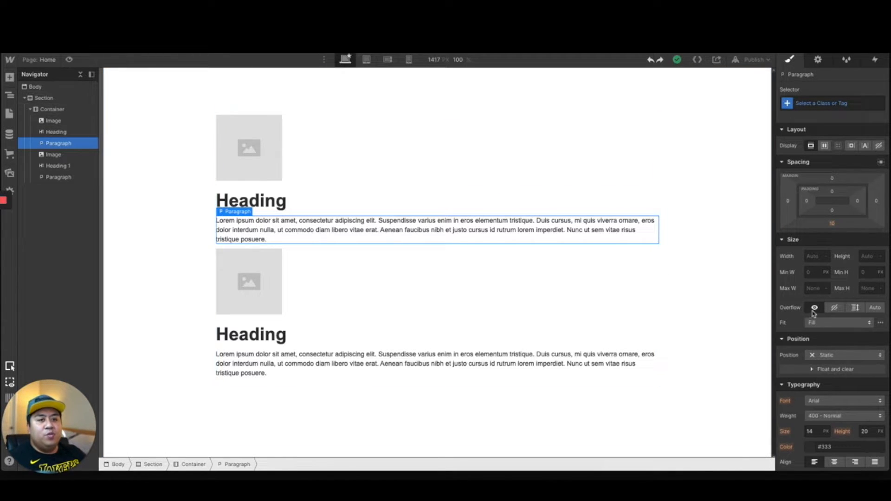
Set the first heading's font size to 500 px
click(306, 211)
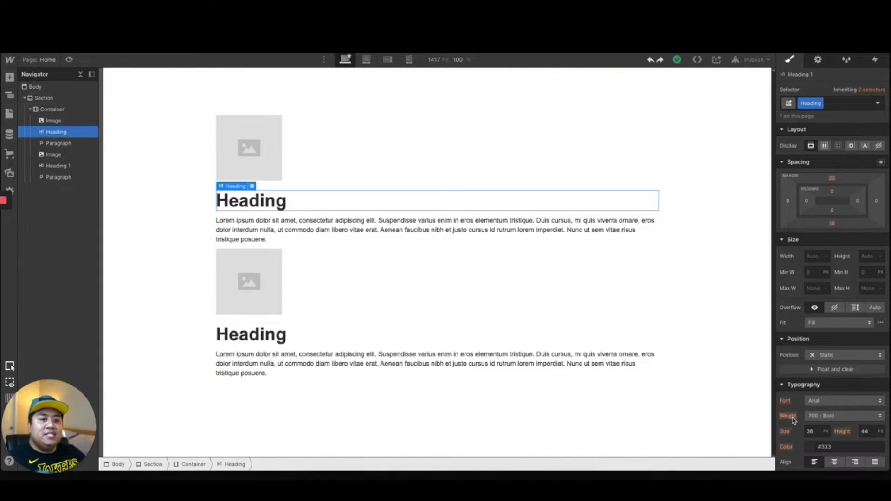
click(816, 432)
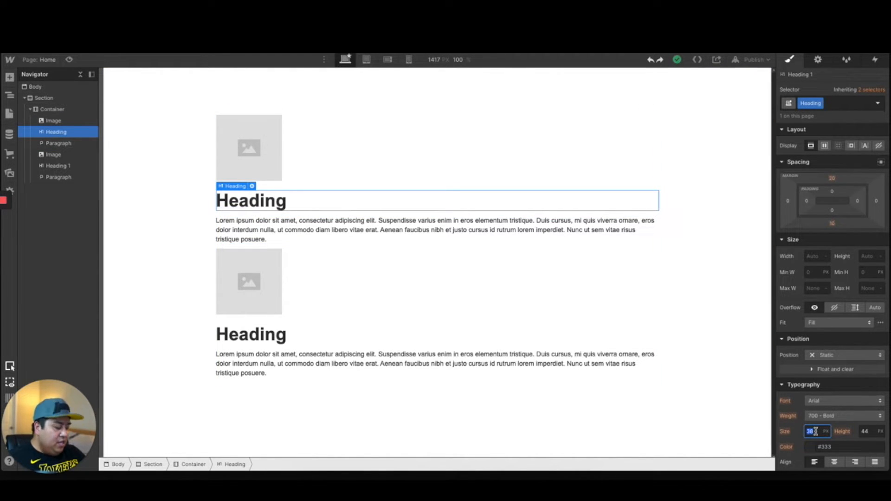
text(500)
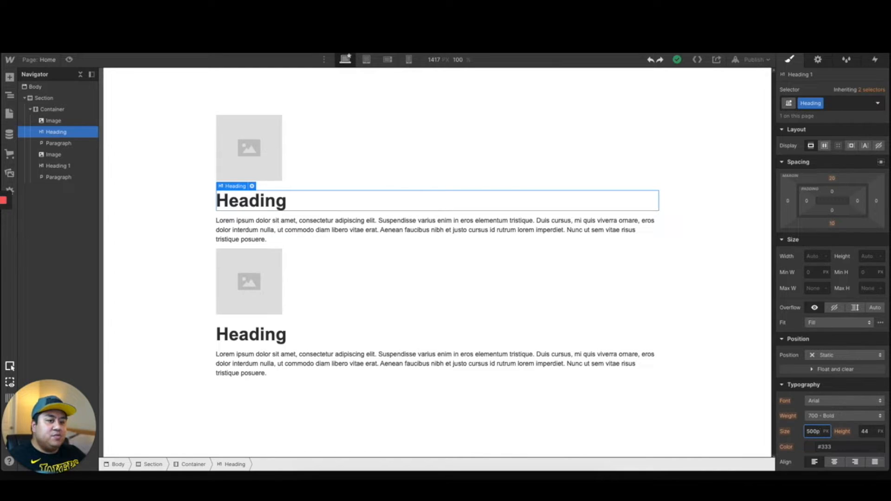
key(Return)
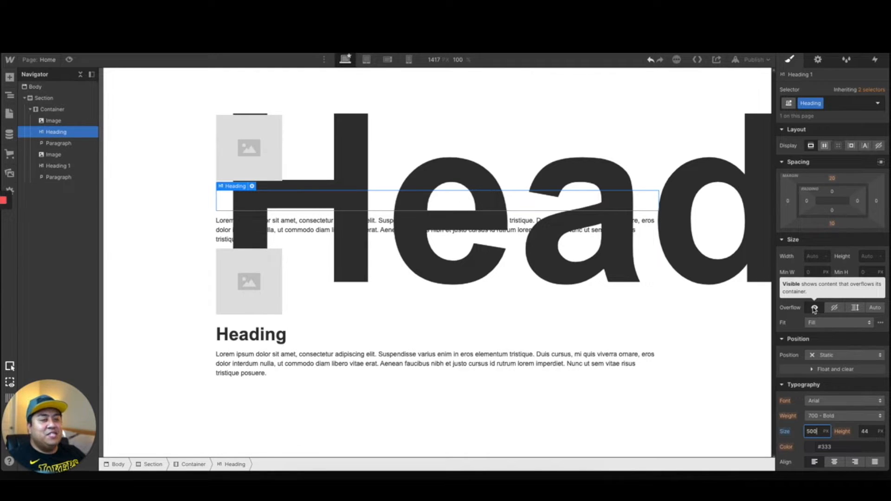
Try Hidden and then Scroll overflow on the first heading, scrolling sideways through its oversized text
click(834, 308)
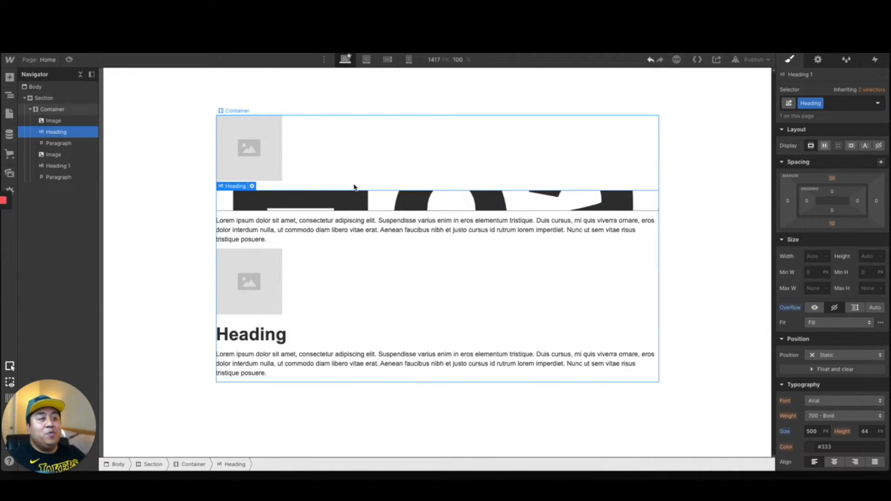
click(874, 308)
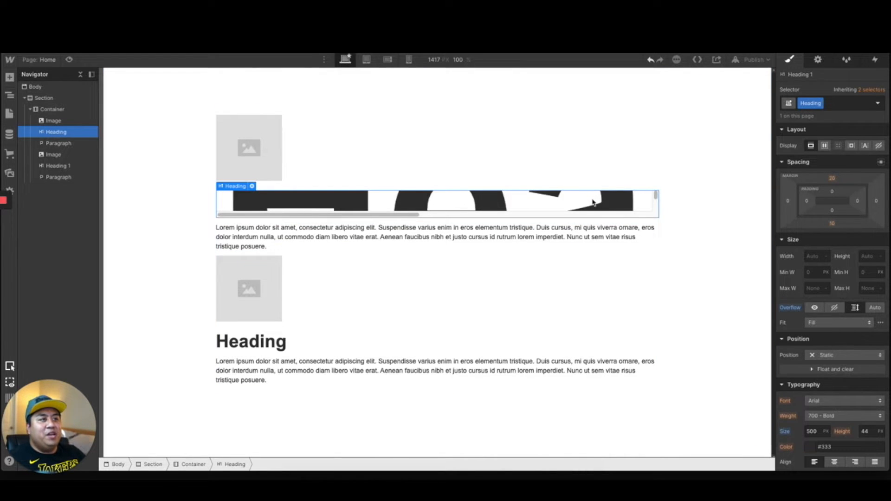
scroll(595, 203, right, 4)
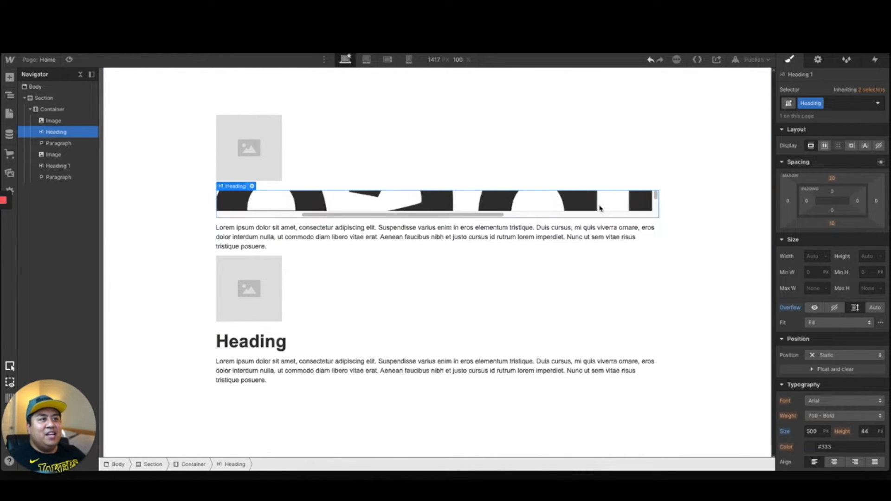
scroll(600, 208, right, 3)
scroll(599, 207, left, 4)
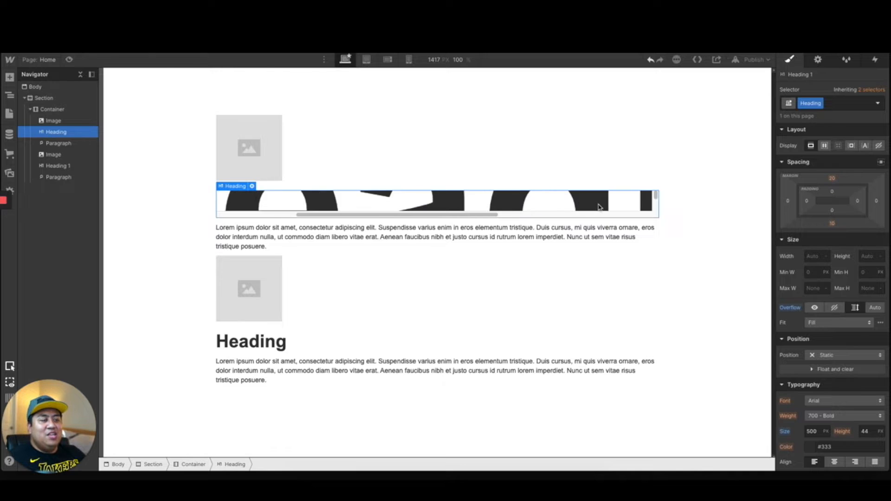
scroll(599, 207, left, 4)
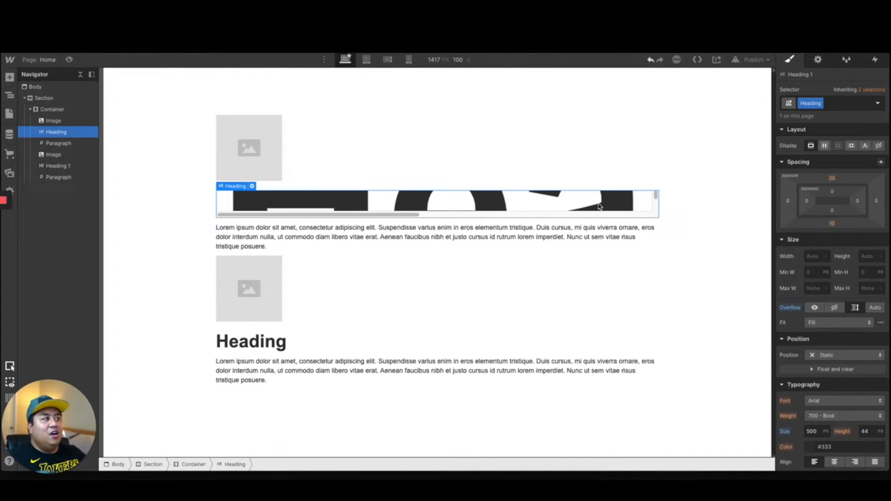
scroll(599, 207, right, 1)
scroll(600, 207, left, 1)
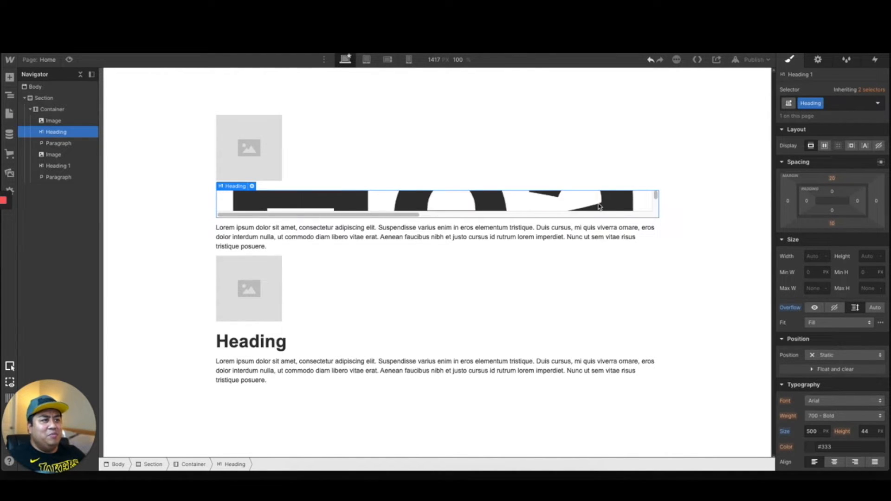
Try Visible and Hidden overflow on the first heading, then undo its overflow and font-size changes
click(814, 308)
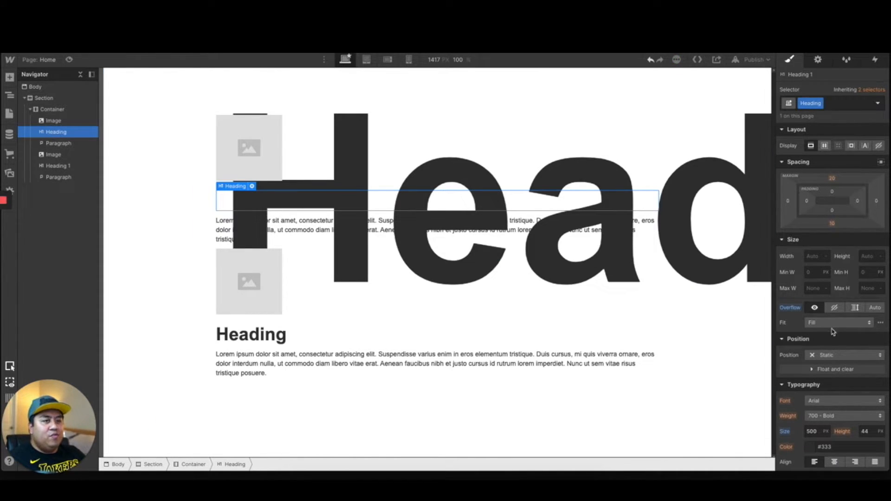
click(834, 308)
key(ctrl+z)
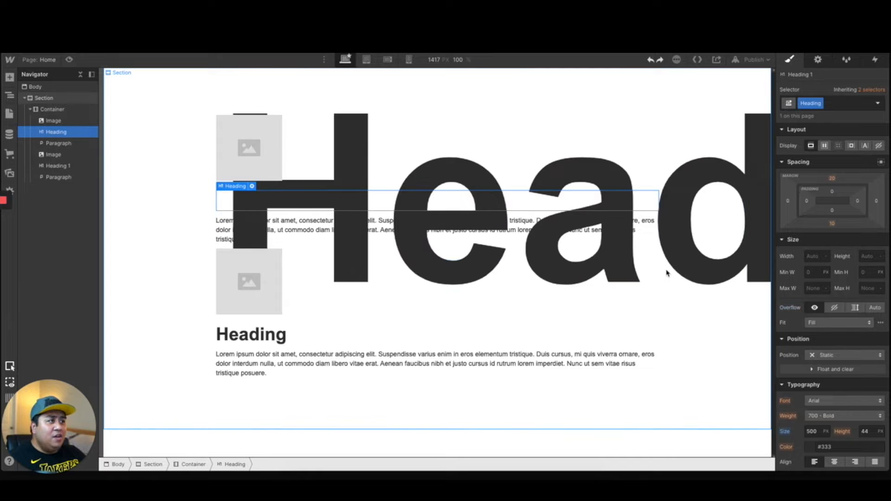
key(ctrl+z)
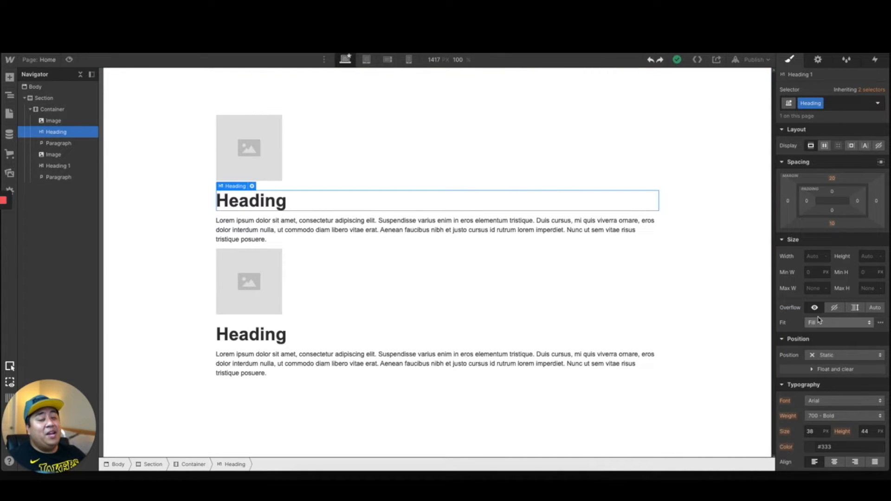
Look over the fit options for the first heading, then set its position to Relative
click(819, 325)
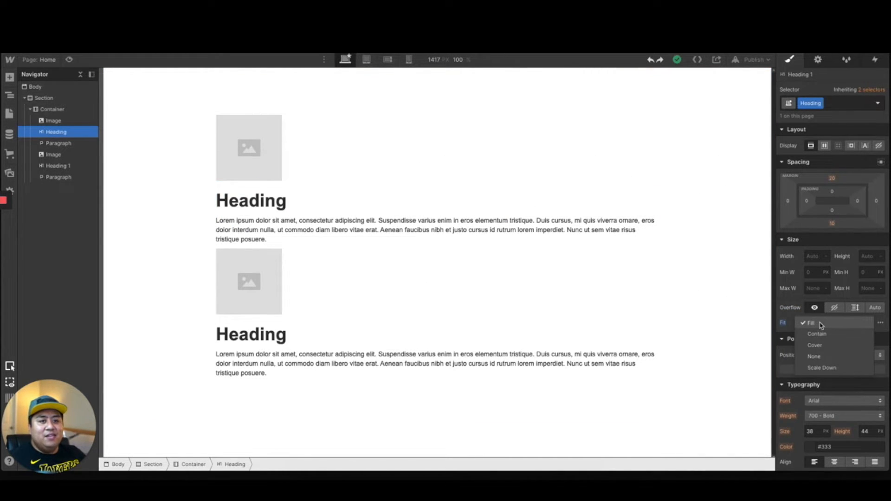
click(788, 327)
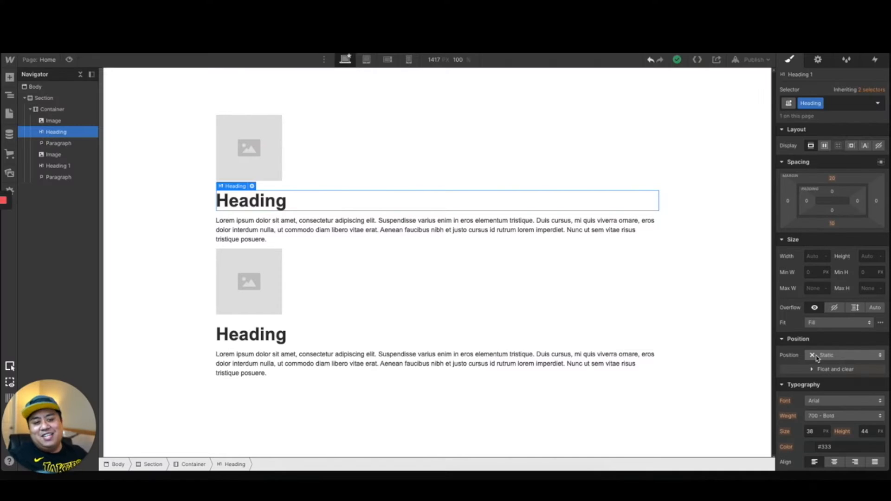
click(817, 358)
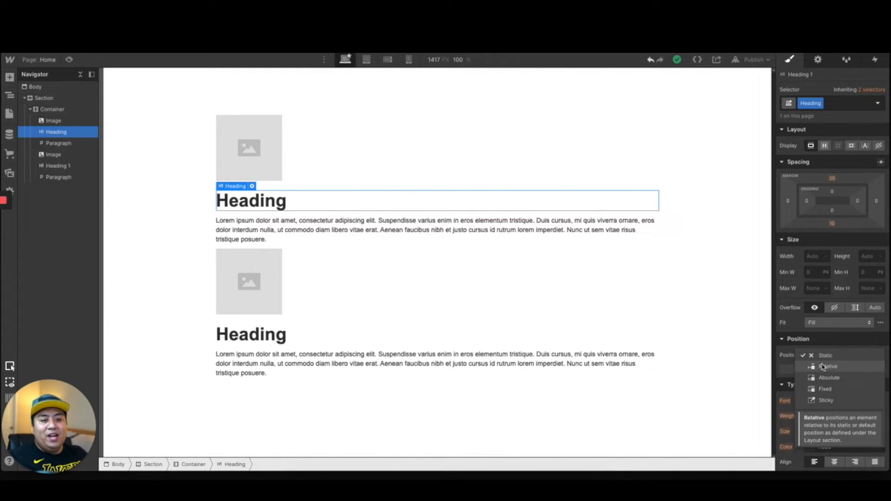
click(822, 366)
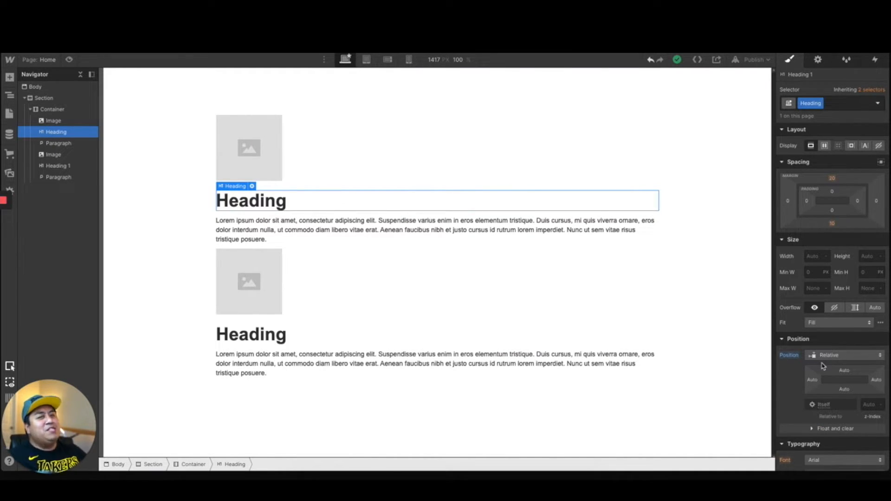
Offset the relatively positioned first heading 10 px from the top and look at its z-index setting
click(848, 372)
text(10)
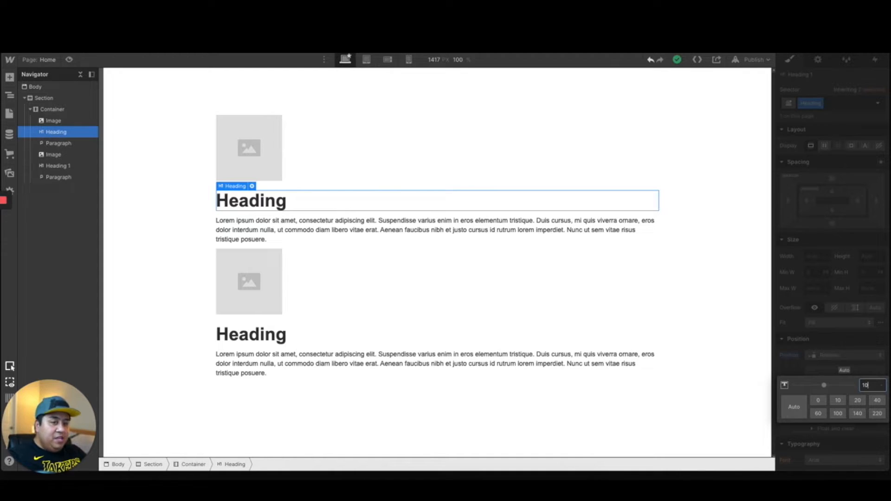
text(px)
key(Return)
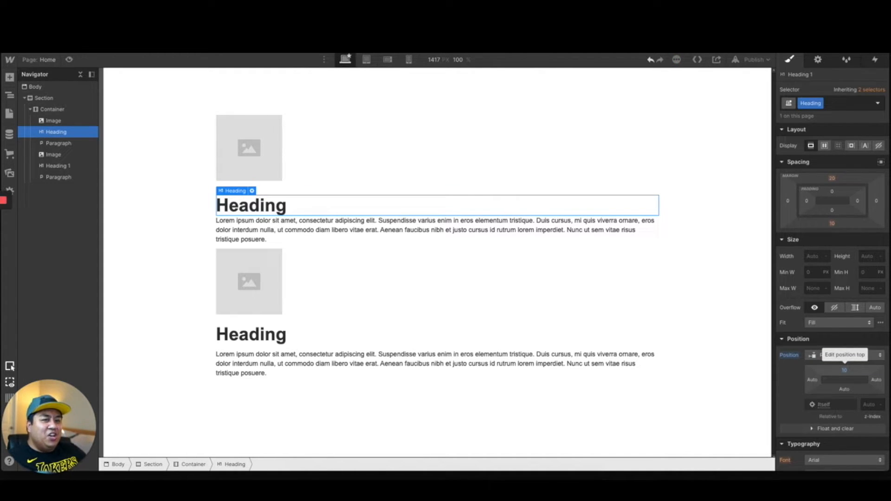
click(798, 339)
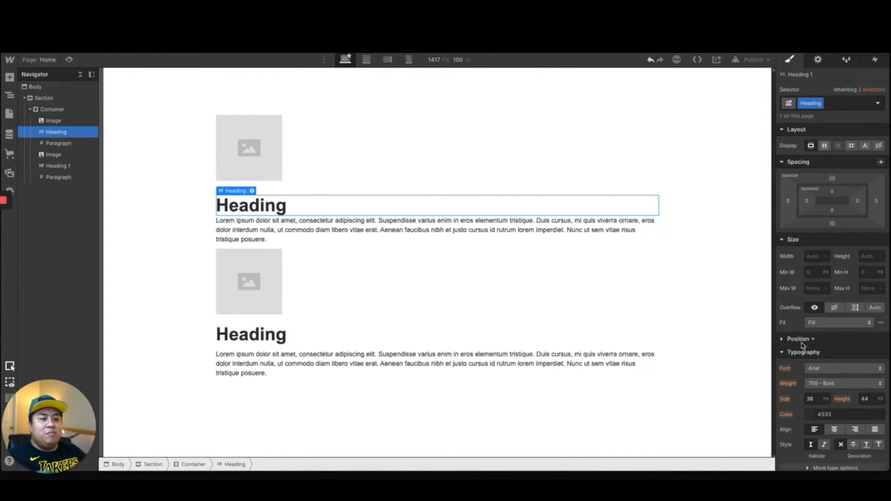
click(785, 341)
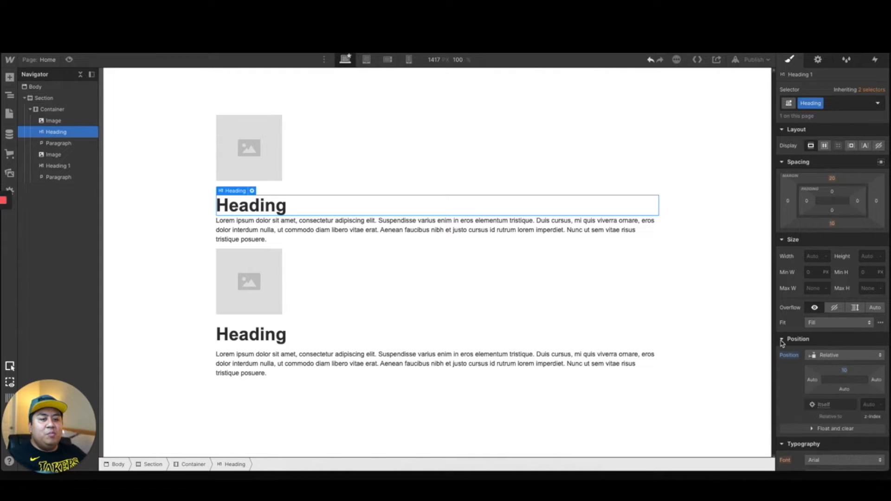
click(866, 405)
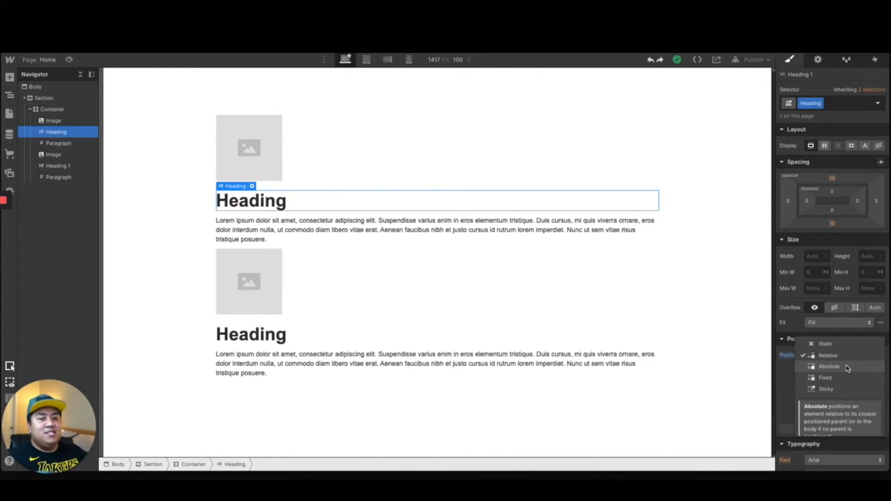
Set the first heading's position to Absolute and try the top-left, top-right and bottom-right corner presets
click(847, 368)
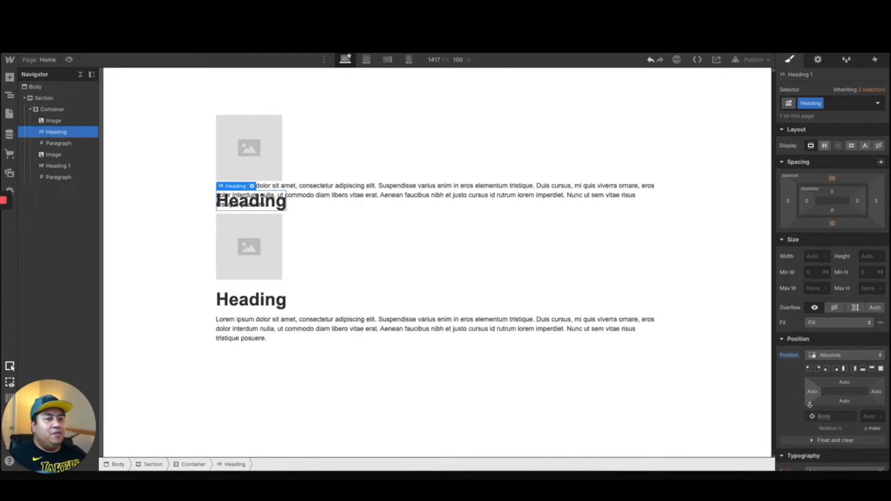
click(808, 369)
click(818, 369)
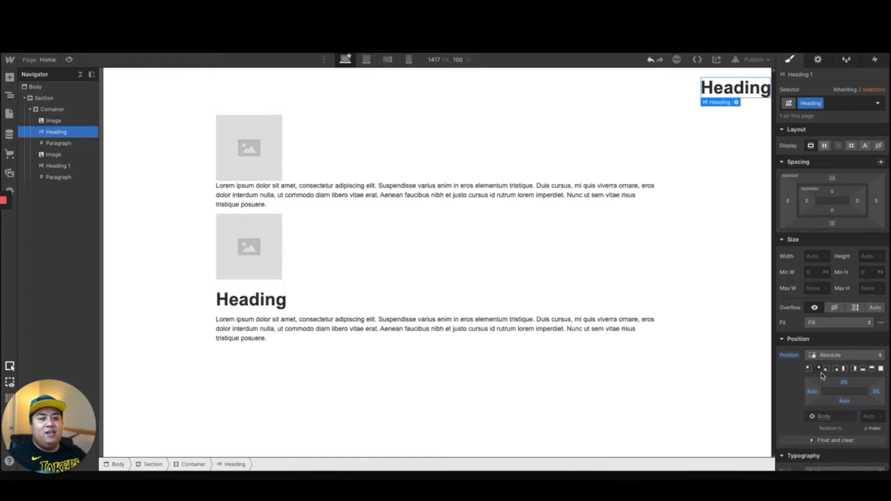
click(835, 369)
click(836, 370)
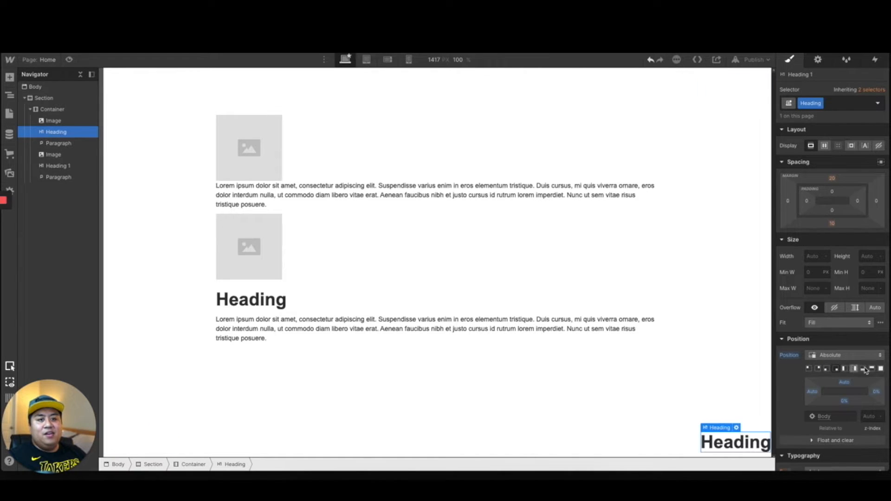
scroll(879, 371, down, 6)
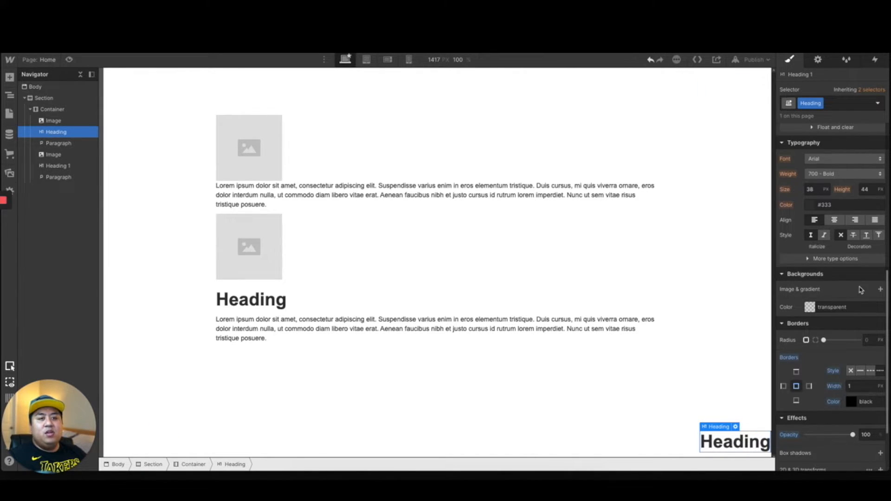
scroll(839, 242, up, 6)
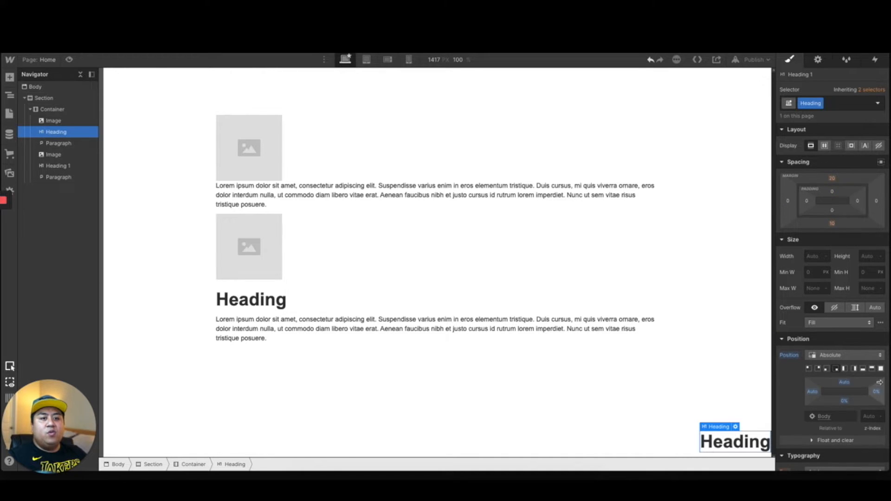
Try Fixed positioning on the first heading, then set its position back to Static
click(875, 355)
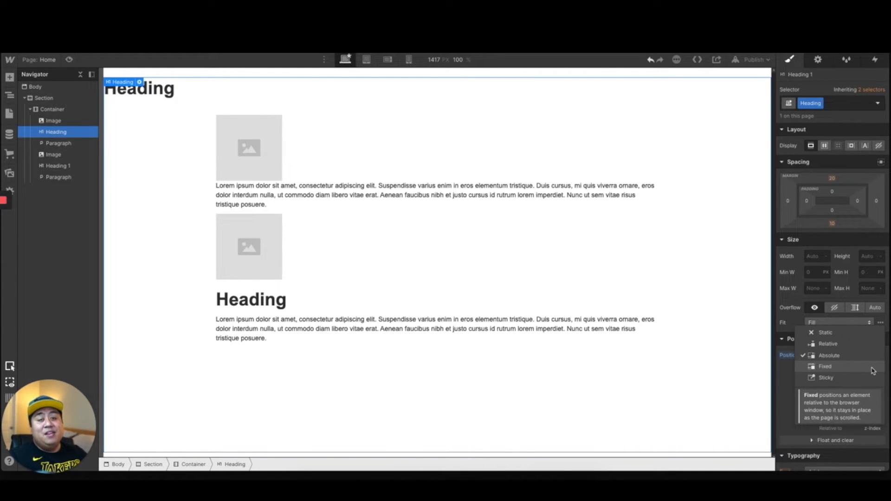
click(873, 370)
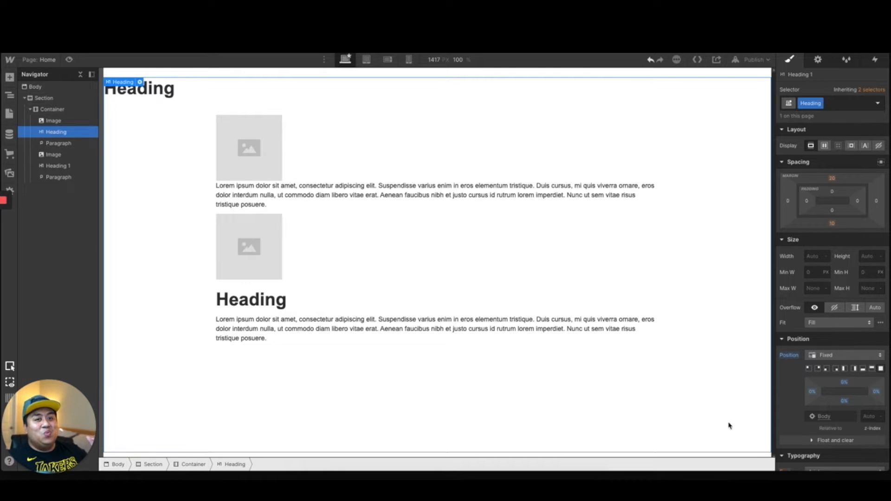
click(831, 356)
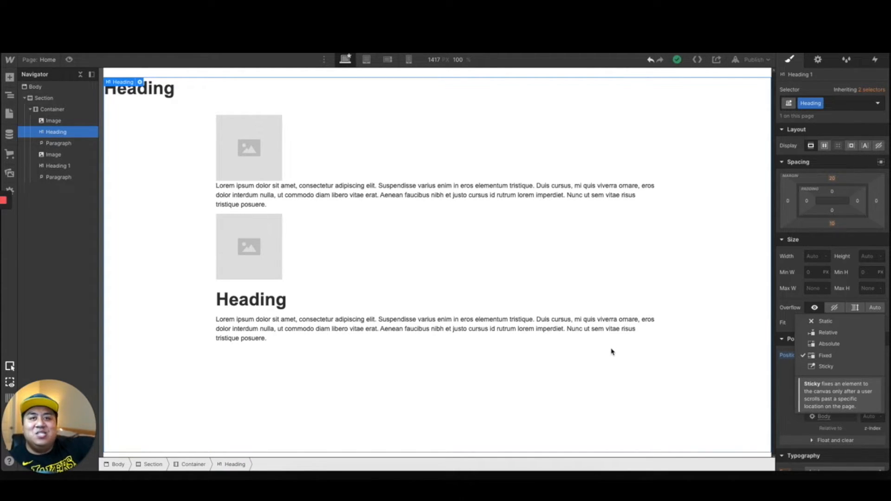
click(794, 301)
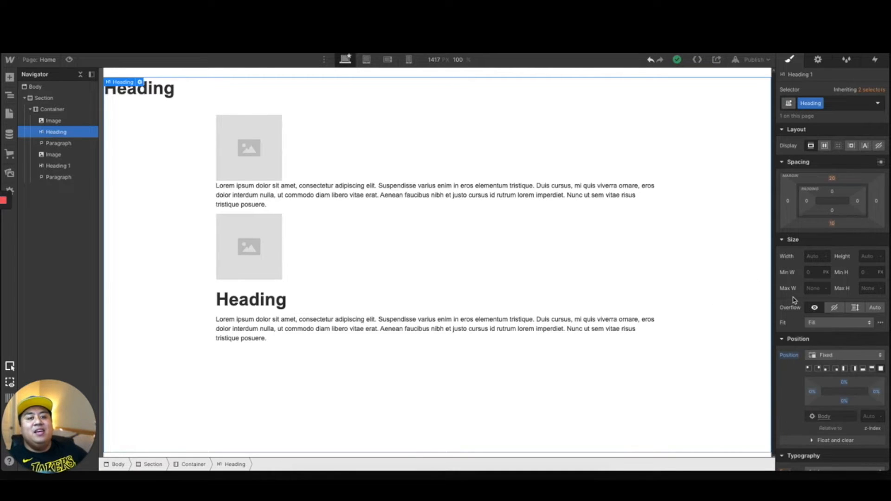
click(834, 357)
click(824, 321)
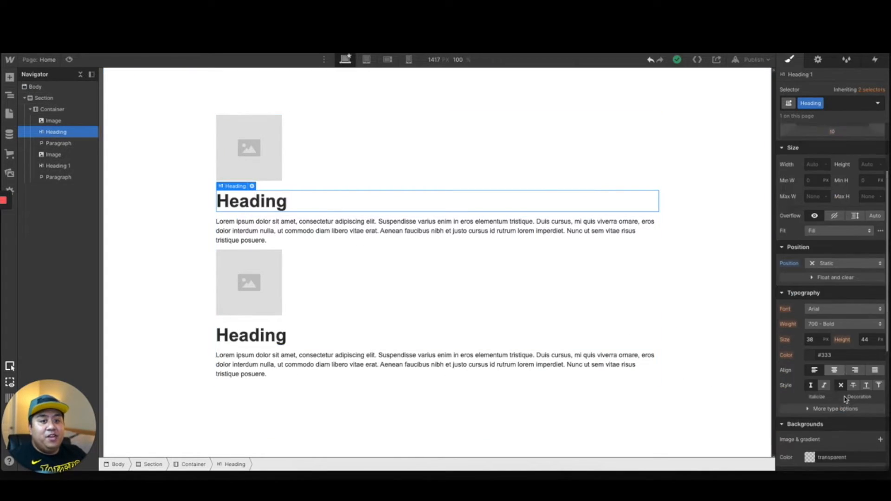
Examine the first heading's typography settings, including the additional type options, and its background settings
scroll(846, 400, down, 1)
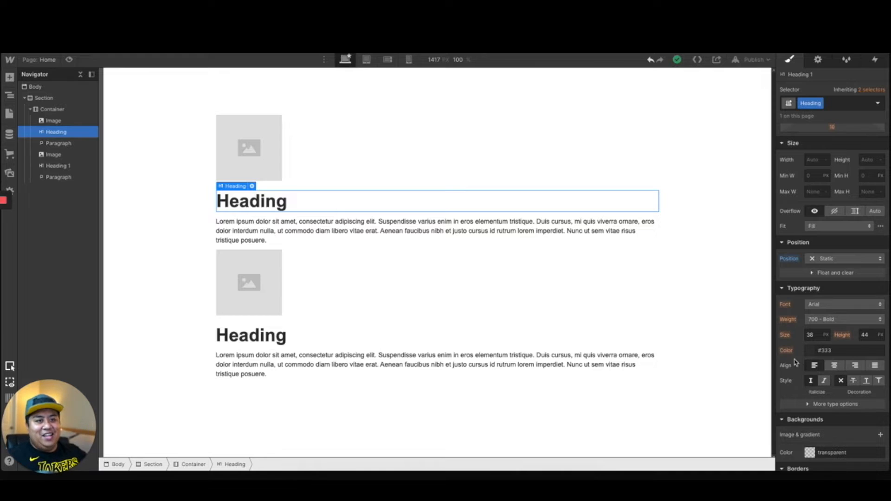
click(842, 405)
scroll(826, 370, down, 4)
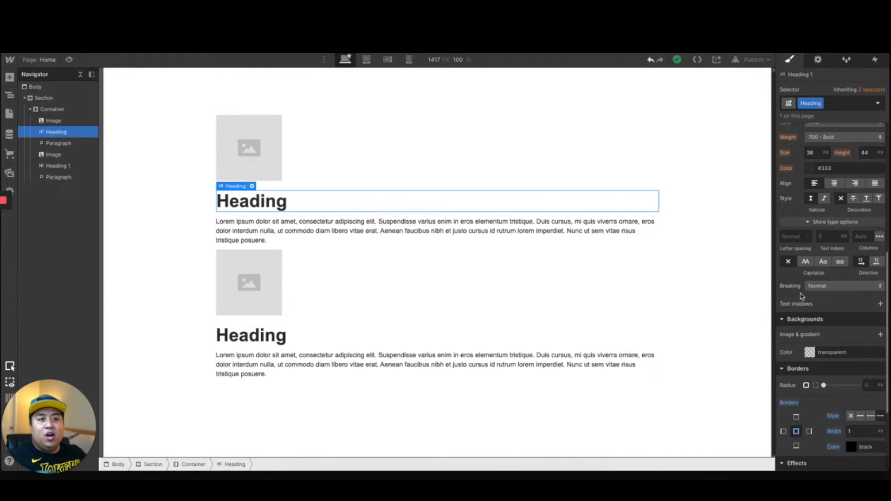
scroll(801, 296, up, 1)
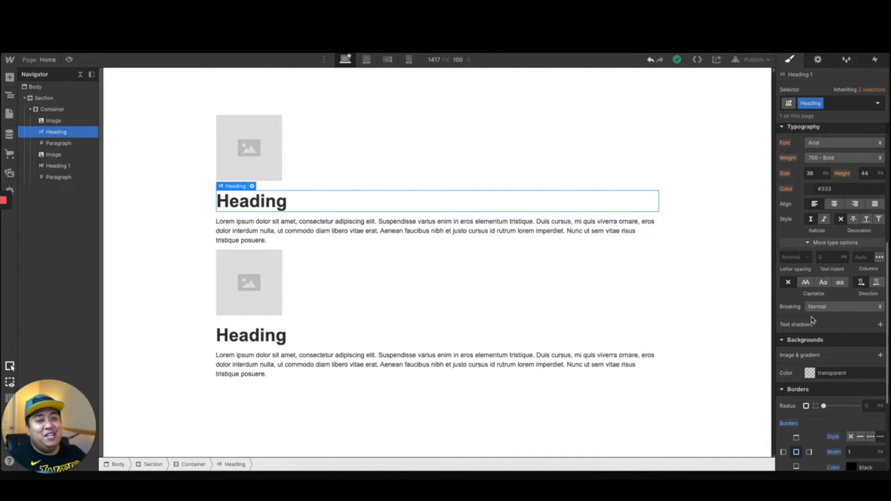
scroll(814, 320, up, 2)
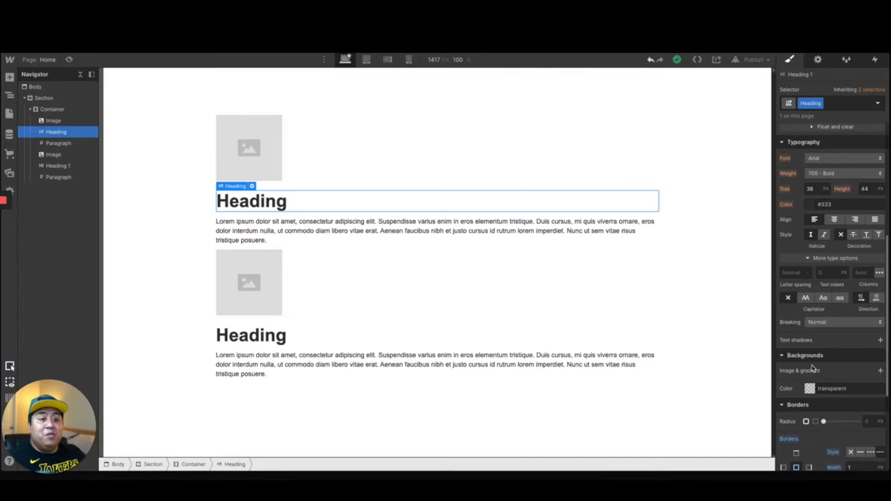
Try background colors such as red #ad3333 and blue #4133ad on the container, then undo the color changes
click(377, 149)
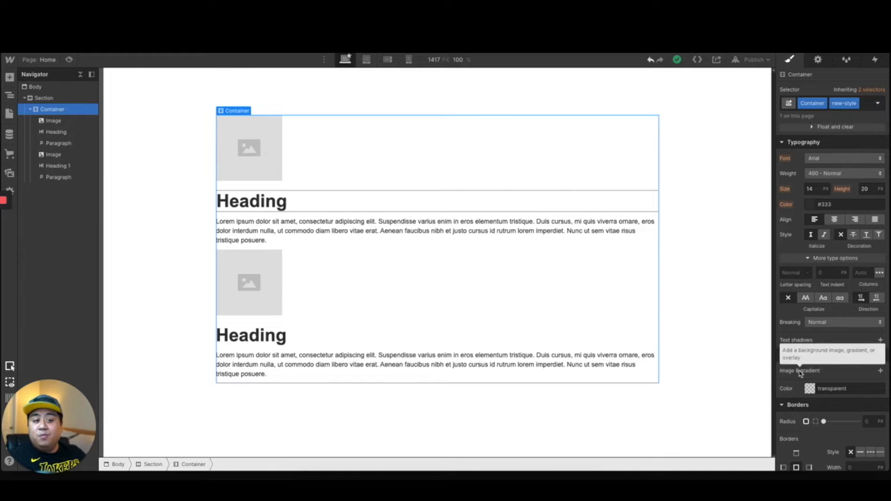
click(809, 389)
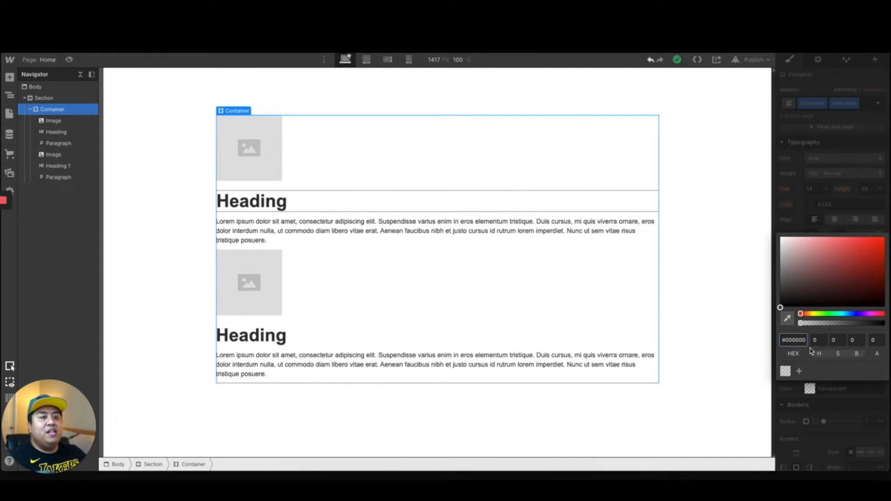
drag(804, 280, 854, 260)
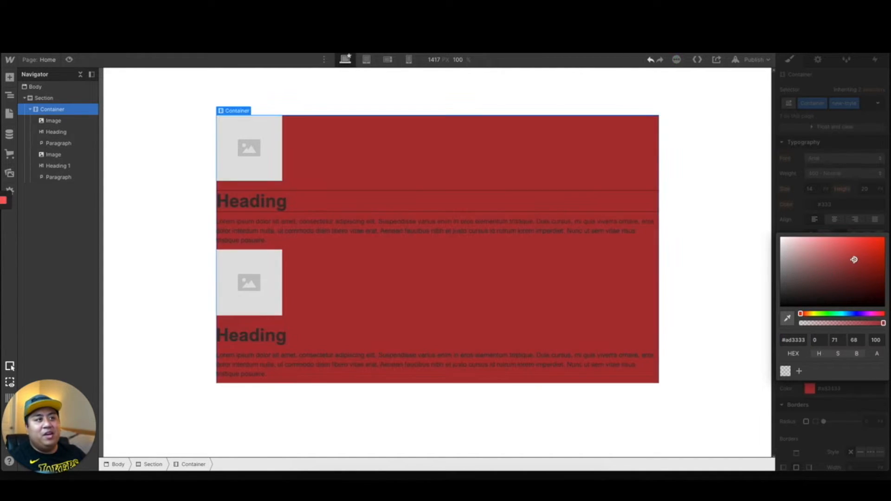
click(856, 314)
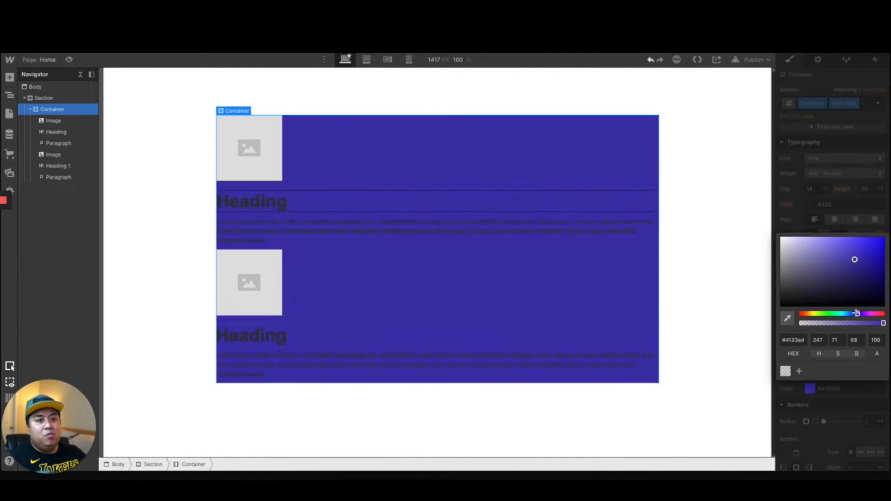
click(831, 315)
click(800, 314)
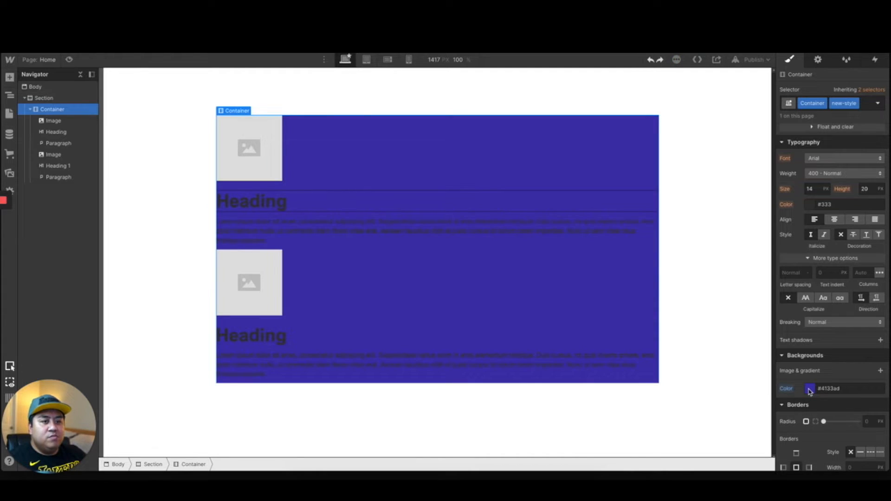
key(ctrl+z)
key(ctrl+z)
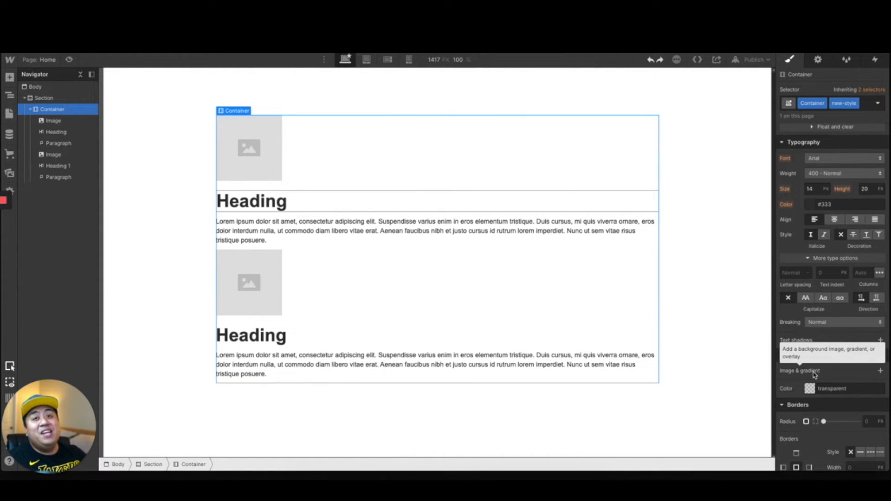
Add the default background image to the container and try the Cover and Contain sizes
click(880, 370)
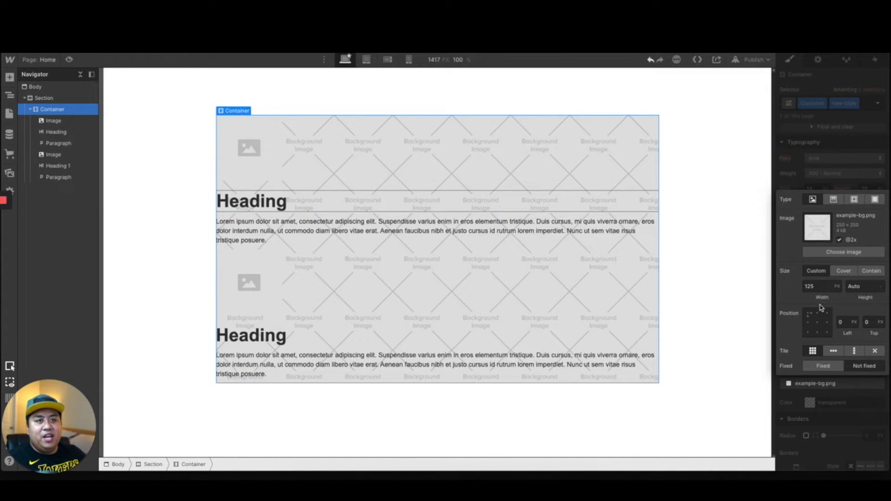
click(842, 274)
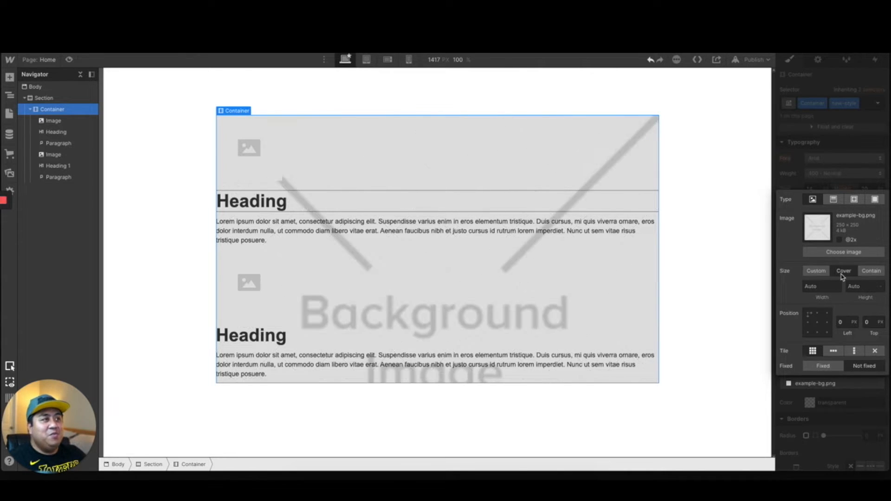
click(871, 270)
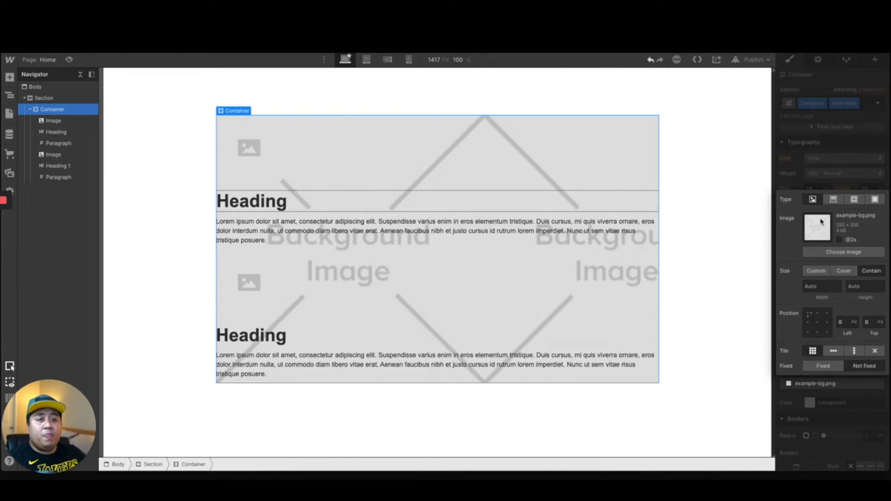
Try the linear gradient, radial gradient and overlay types for the container's background, then return to the image type
click(833, 199)
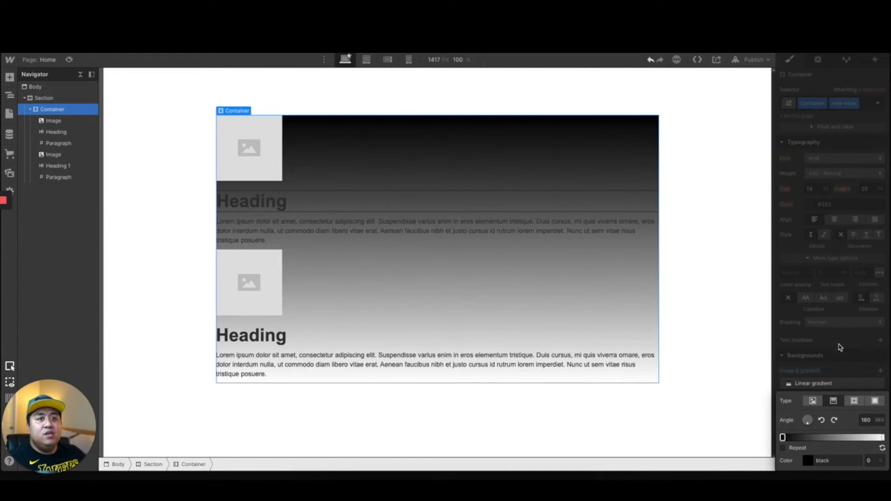
click(854, 400)
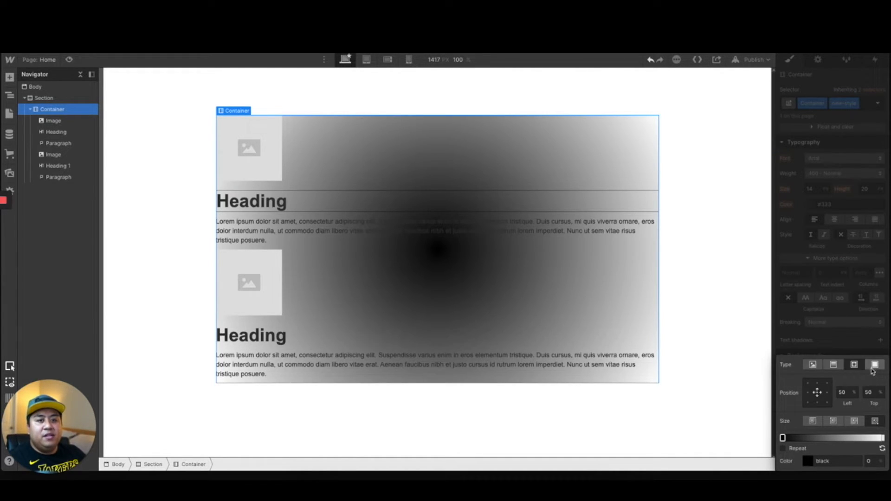
click(875, 364)
click(812, 401)
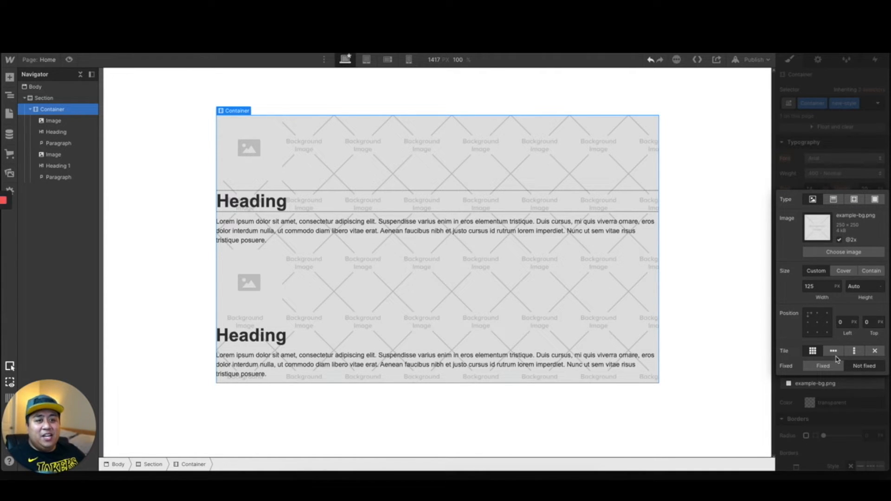
Try the Fixed option on the container's background image, then undo the background image changes
click(825, 368)
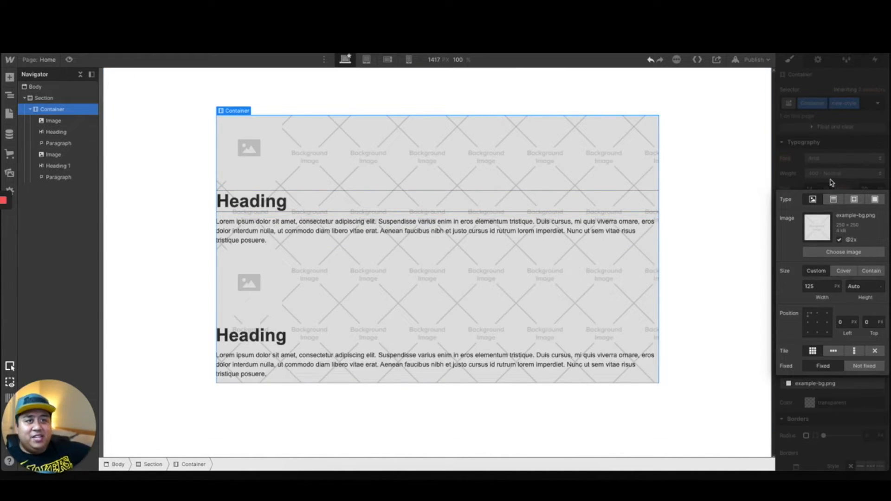
click(789, 182)
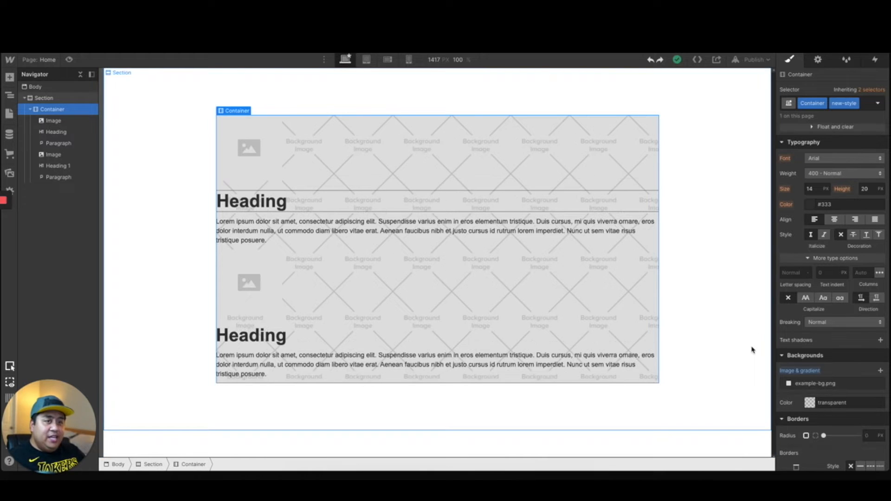
key(ctrl+z)
key(ctrl+z)
key(ctrl+z)
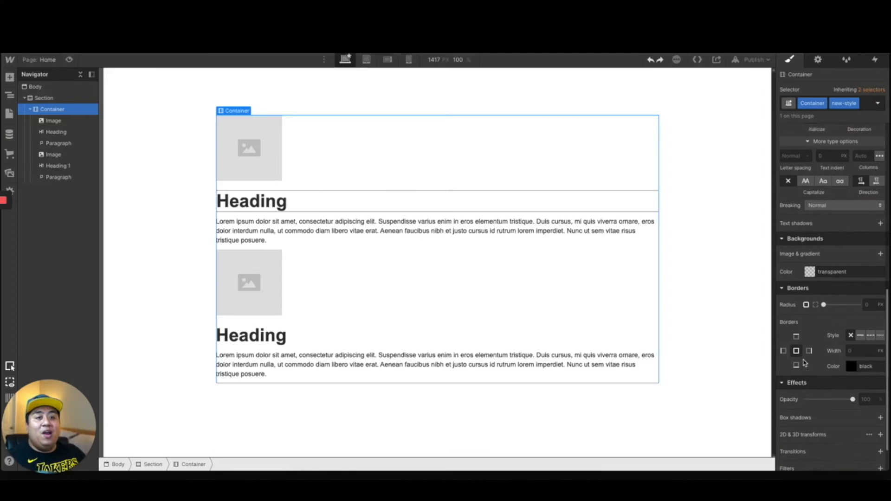
Add a Button element to the container, directly after the first image
scroll(805, 362, down, 2)
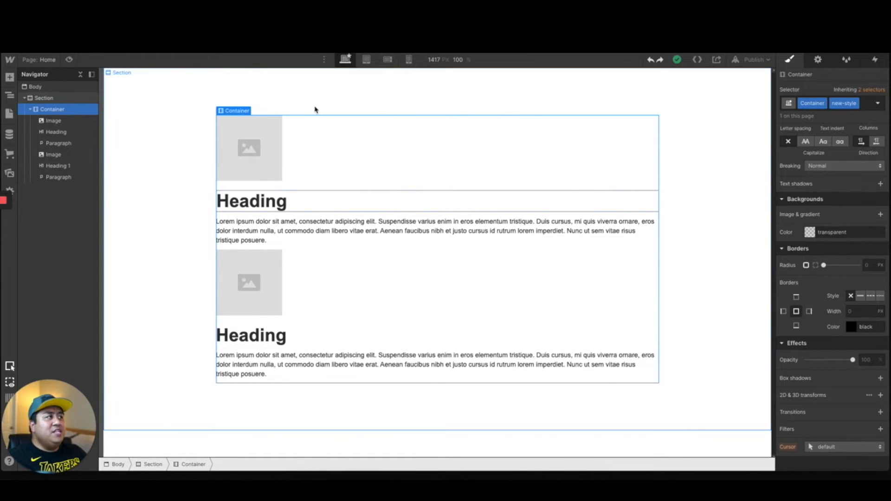
click(225, 146)
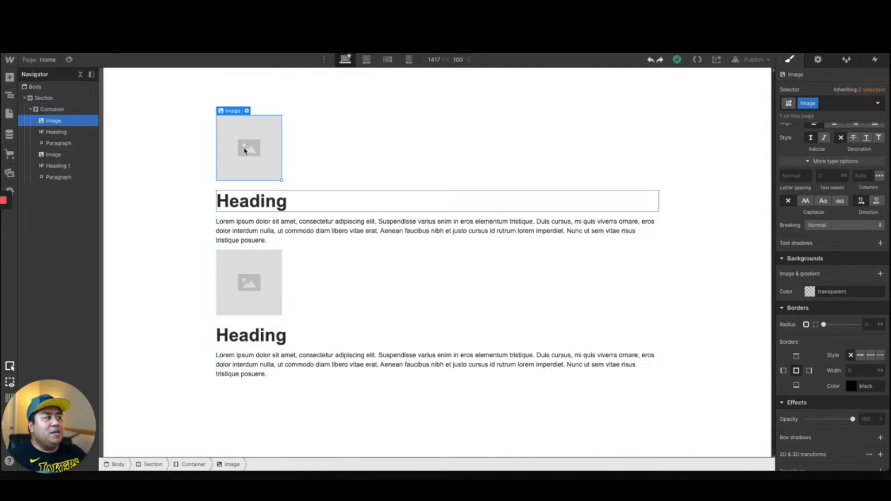
key(a)
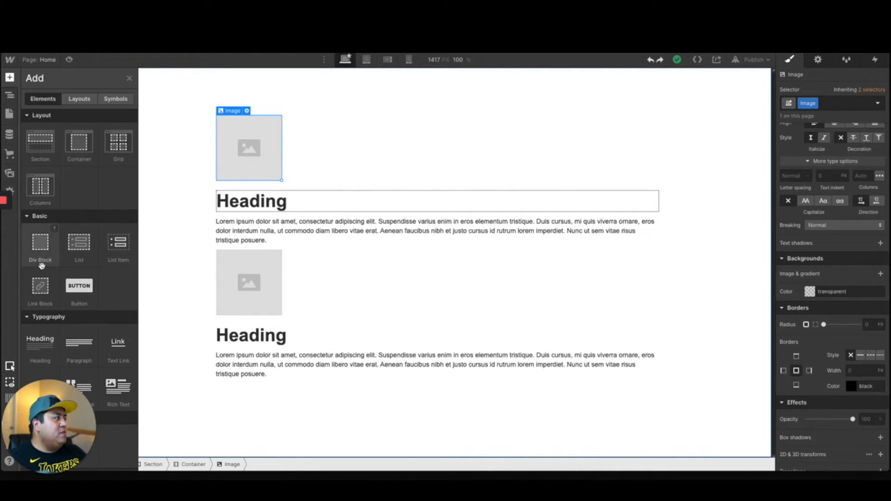
scroll(86, 329, down, 10)
scroll(83, 324, down, 3)
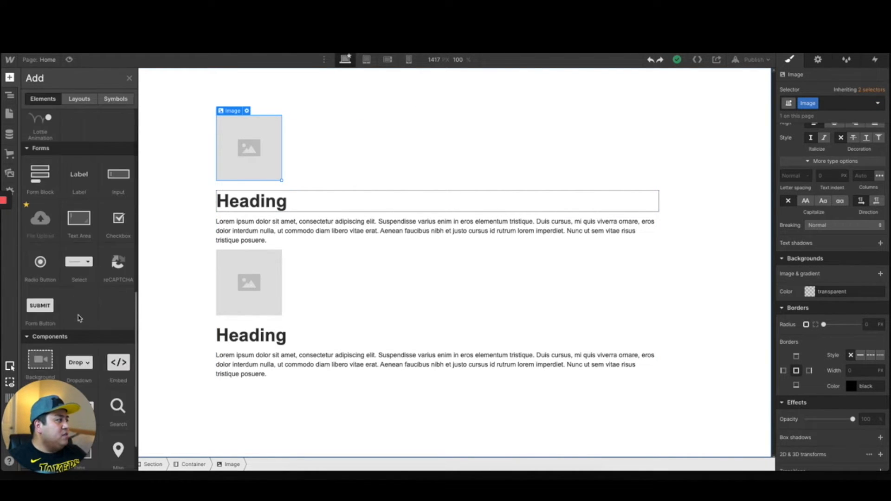
scroll(79, 319, up, 6)
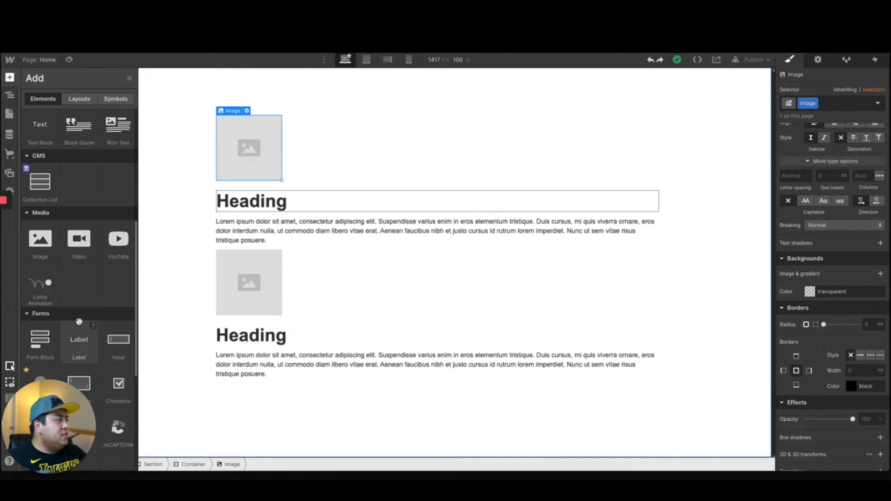
scroll(79, 320, up, 4)
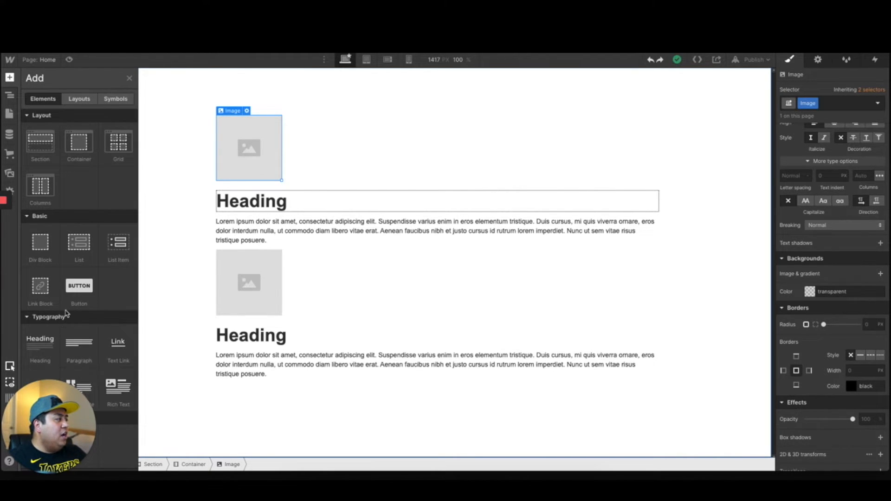
mouse_move(261, 213)
mouse_down()
mouse_move(253, 217)
mouse_move(268, 201)
mouse_up()
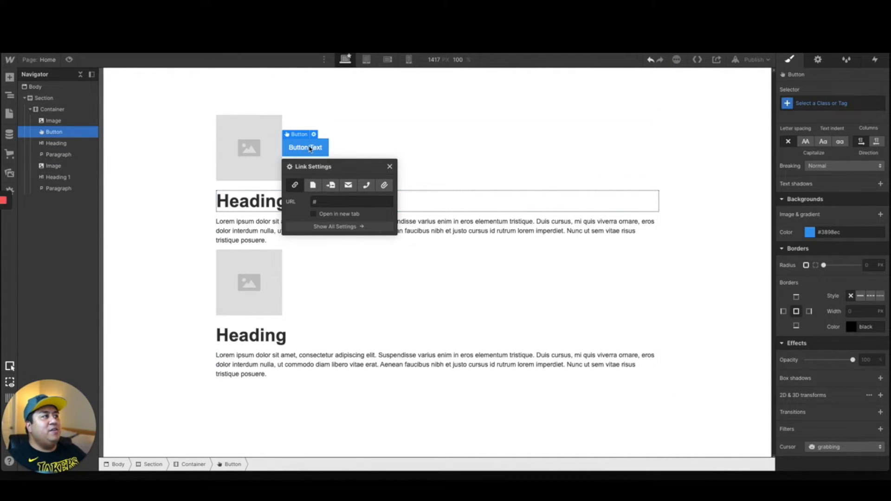
Move the button below the last paragraph, as the final element inside the container
click(77, 109)
scroll(829, 212, up, 3)
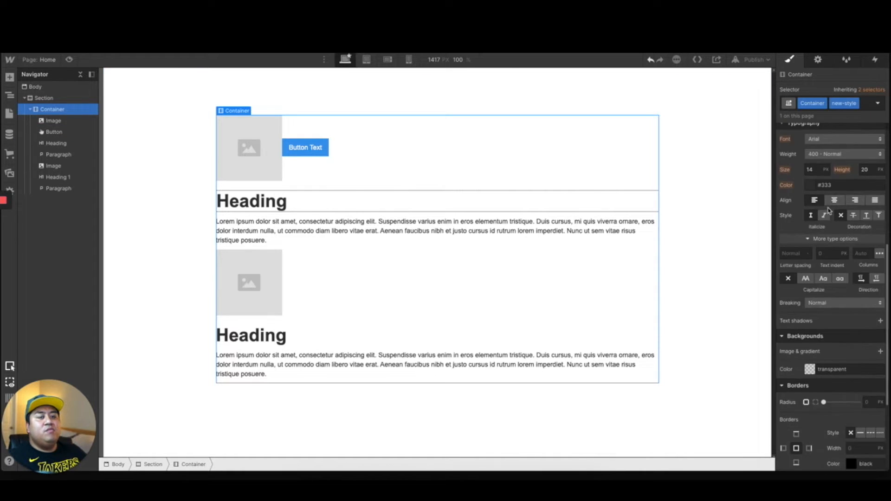
scroll(830, 211, up, 5)
drag(305, 154, 236, 390)
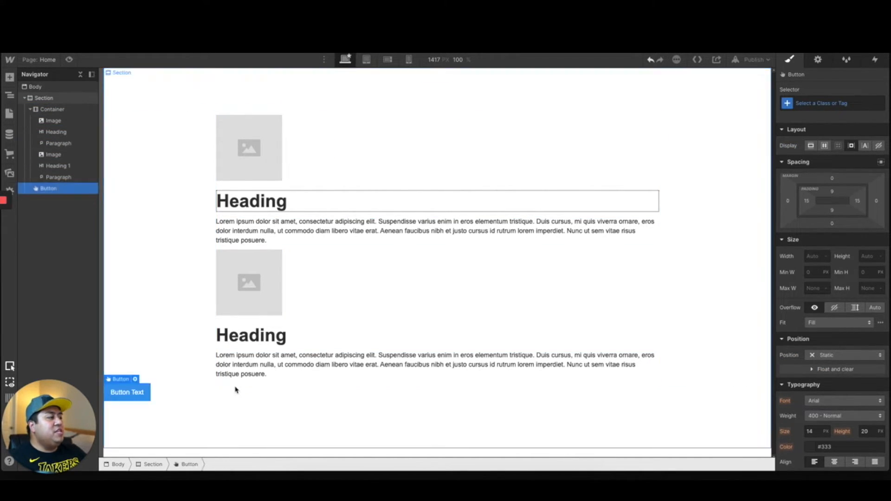
mouse_move(41, 189)
mouse_down()
mouse_move(47, 176)
mouse_move(46, 194)
mouse_up()
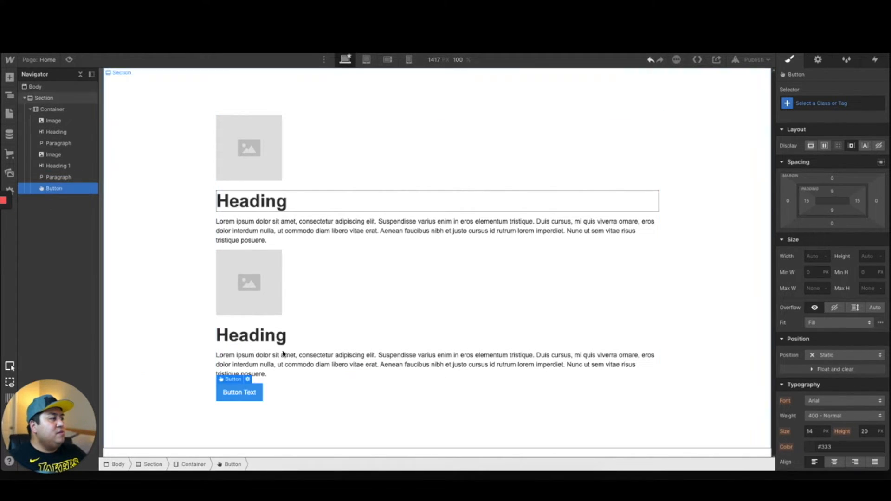
Set the button's corner radius to 20 px and give it a solid black 1 px border
scroll(853, 374, down, 8)
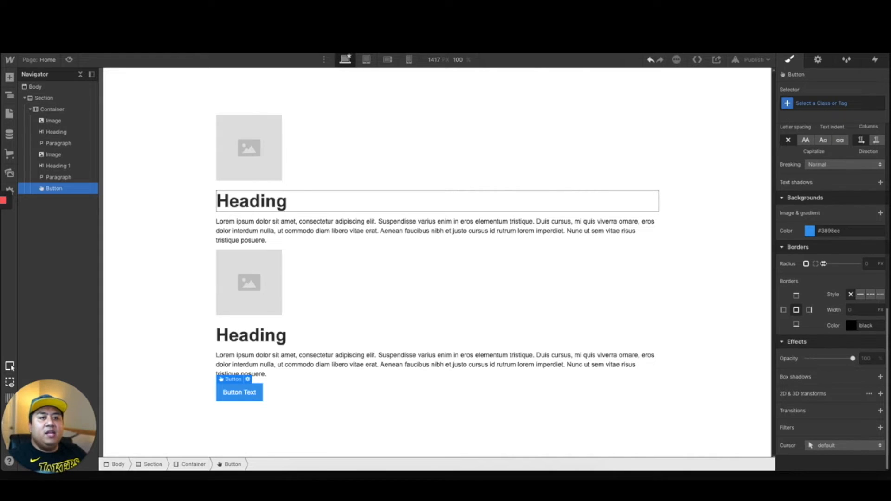
drag(824, 264, 877, 264)
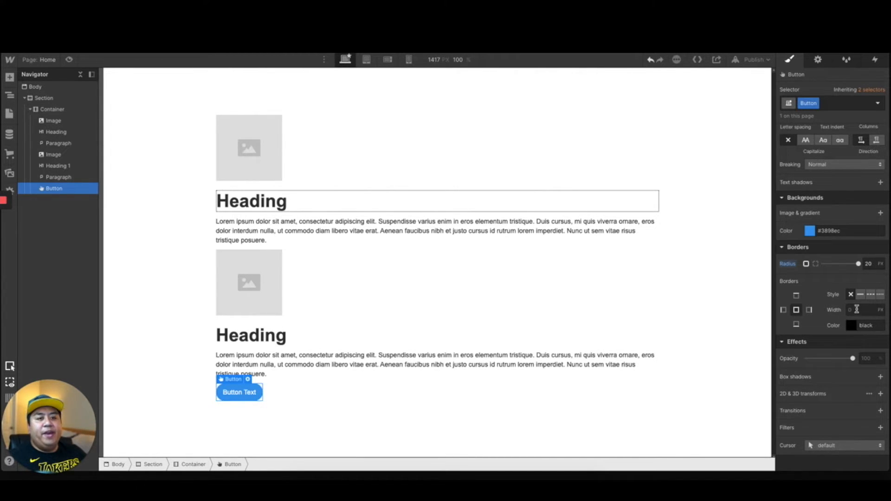
click(865, 295)
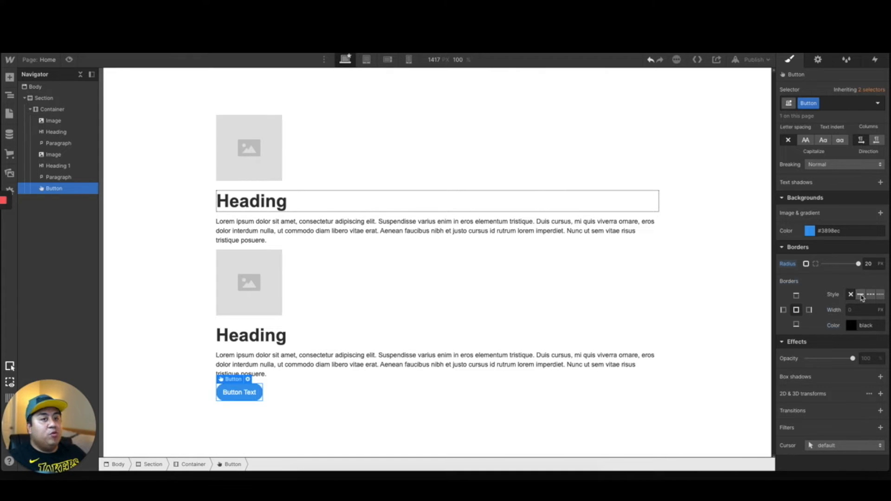
click(553, 398)
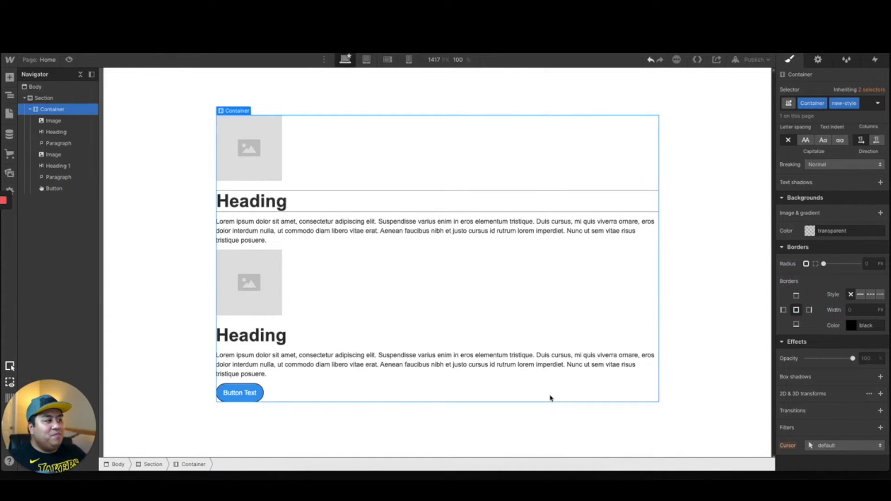
click(286, 426)
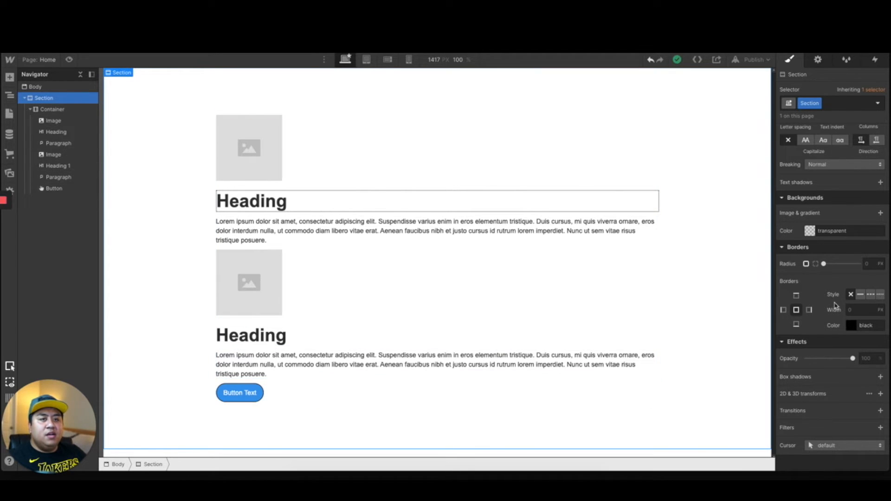
Set the button's border style to none and compare the result with the button deselected
click(244, 398)
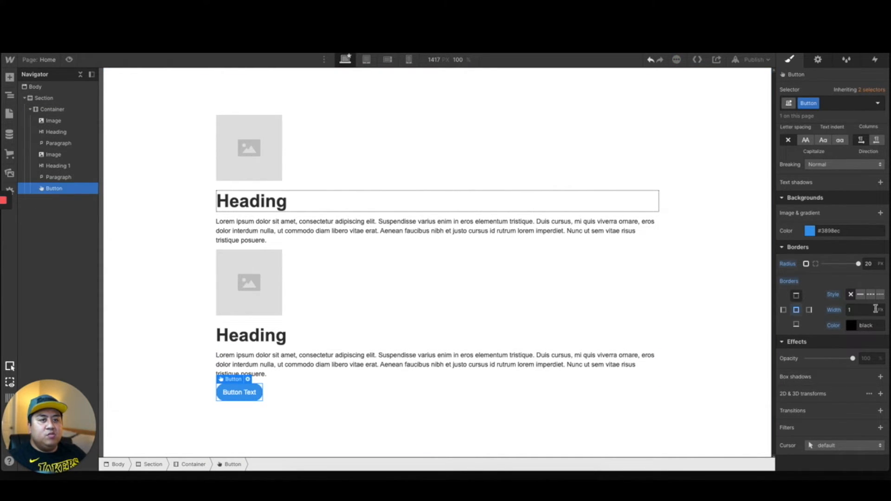
click(559, 376)
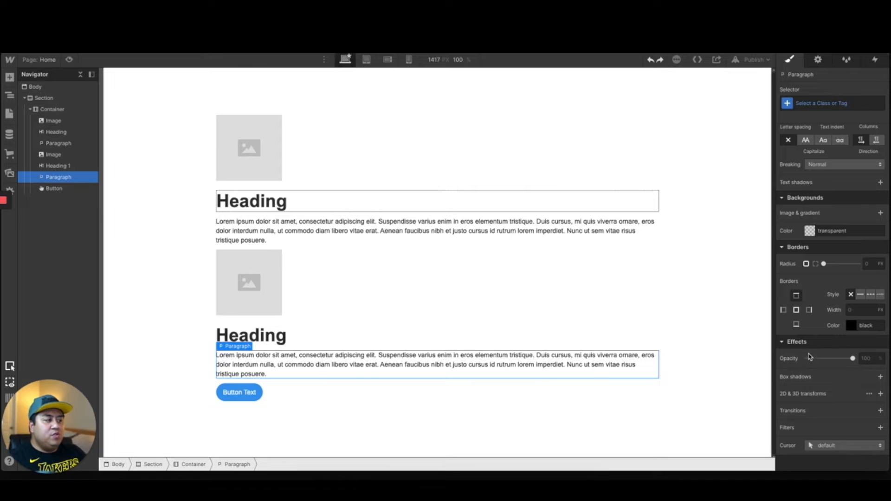
click(244, 392)
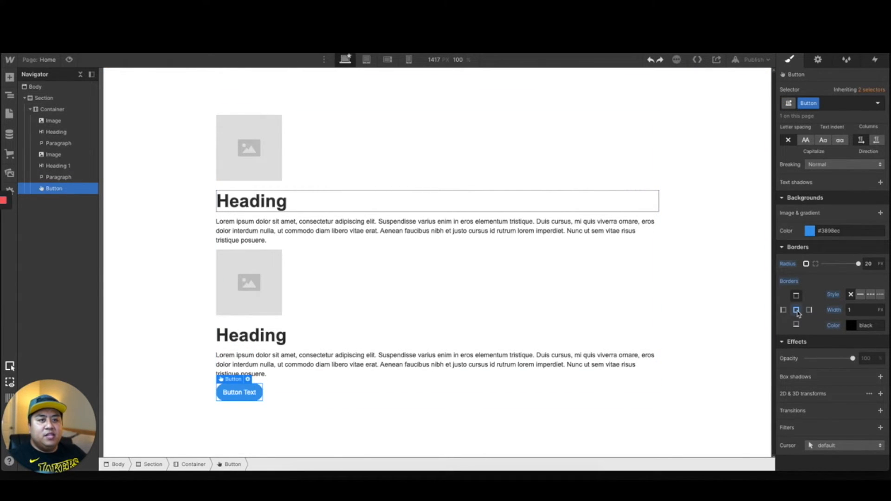
Try adjusting the button's opacity and adding an outside black box shadow with 1 px distance and 3 px blur
mouse_move(853, 359)
mouse_down()
mouse_move(794, 362)
mouse_move(859, 359)
mouse_up()
scroll(844, 368, down, 1)
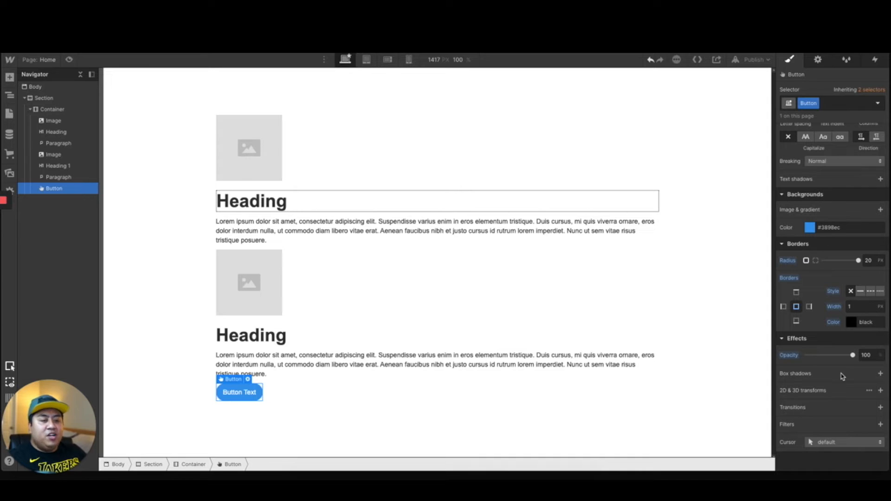
click(880, 374)
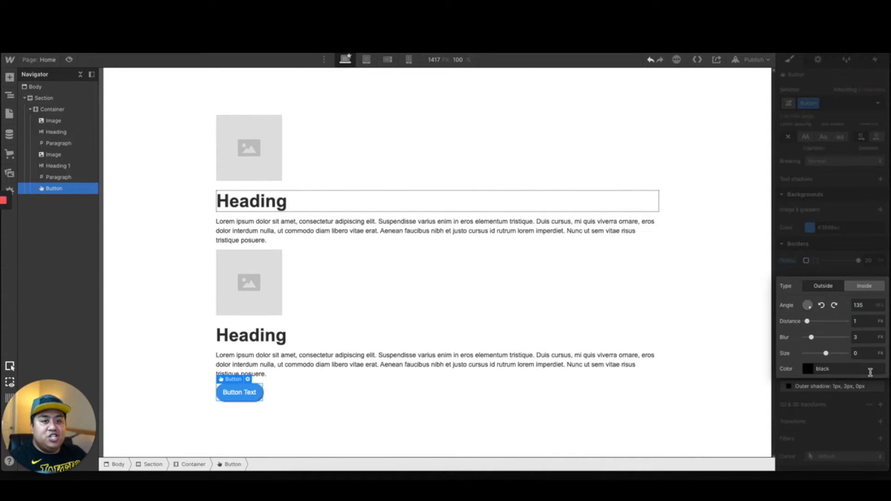
click(741, 358)
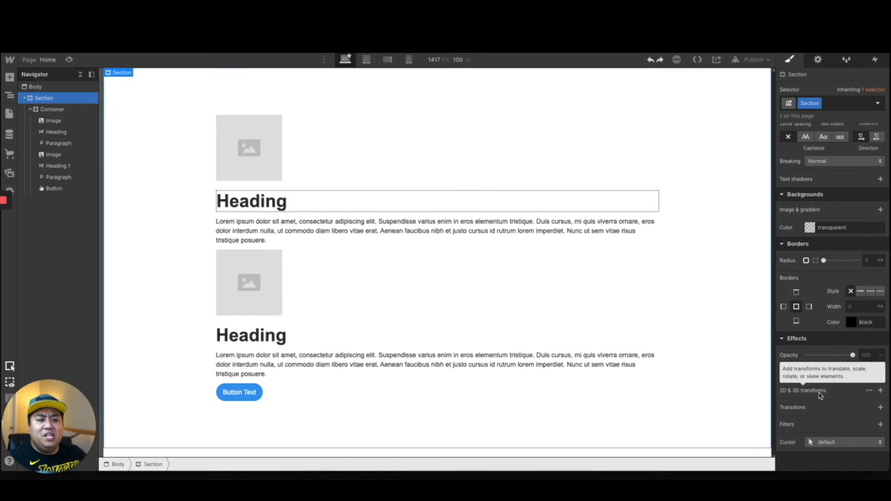
Add a Move transform to the section and try shifting it along the three axes
click(881, 391)
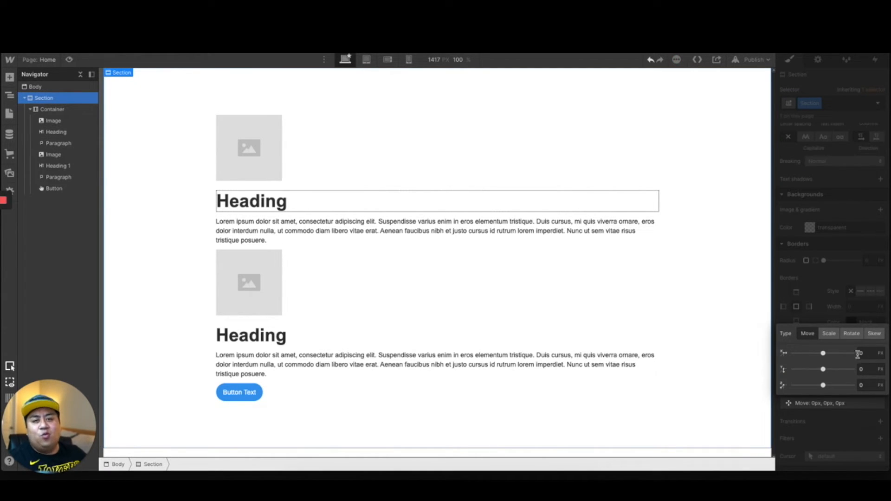
mouse_move(824, 354)
mouse_down()
mouse_move(841, 353)
mouse_move(813, 354)
mouse_move(825, 354)
mouse_move(823, 371)
mouse_up()
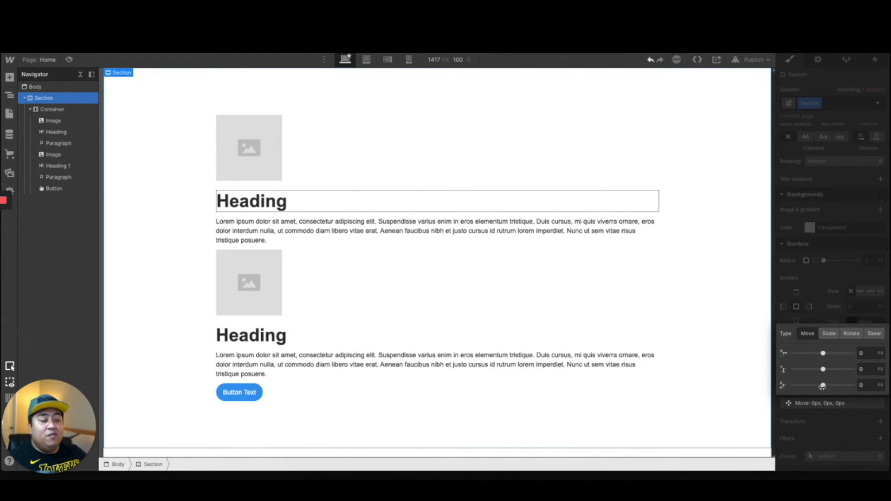
mouse_move(822, 386)
mouse_down()
mouse_move(832, 386)
mouse_move(813, 384)
mouse_move(823, 383)
mouse_up()
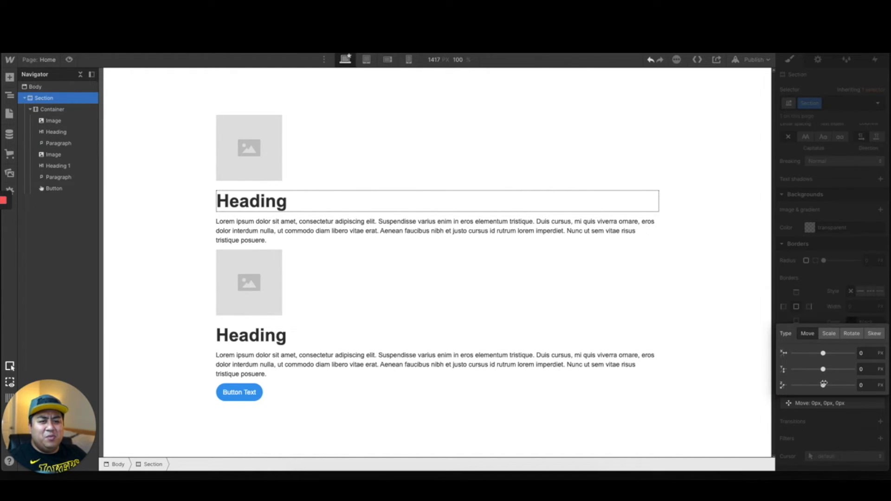
Try the Scale and Rotate transforms on the section, including a 3-degree X rotation, then undo the rotation
click(828, 335)
mouse_move(822, 353)
mouse_down()
mouse_move(831, 353)
mouse_move(822, 353)
mouse_up()
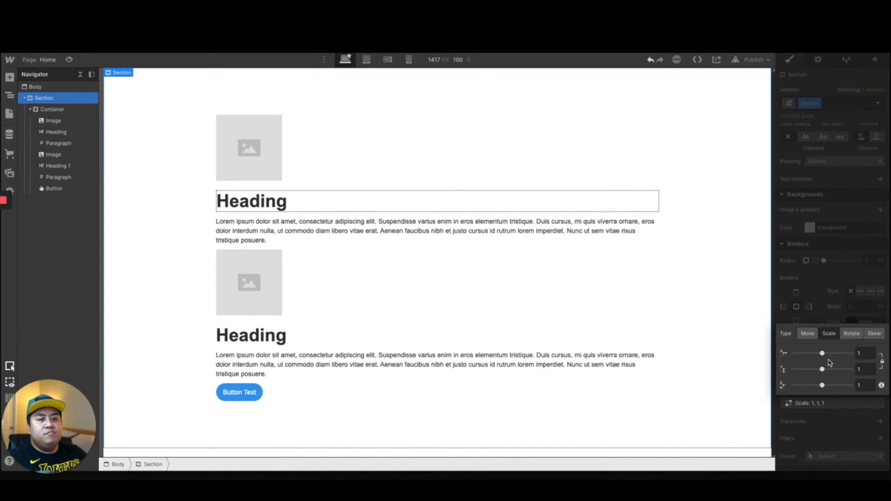
click(852, 334)
mouse_move(825, 353)
mouse_down()
mouse_move(833, 352)
mouse_move(824, 352)
mouse_up()
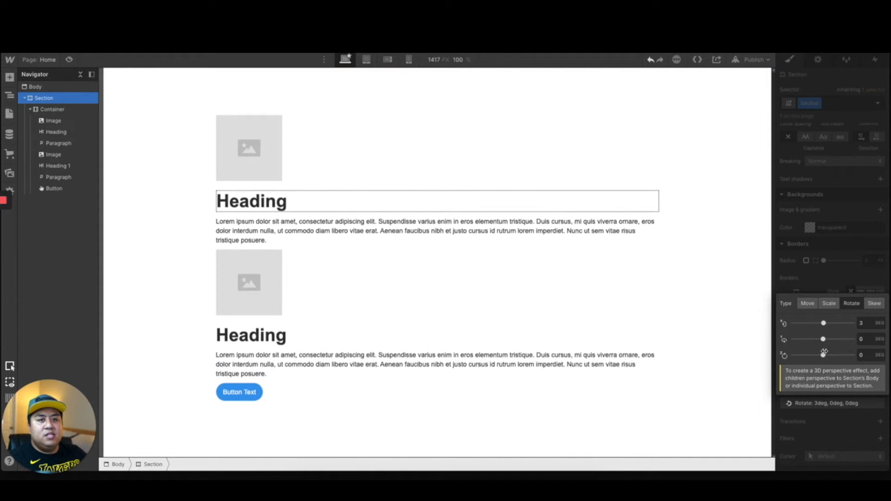
key(super+z)
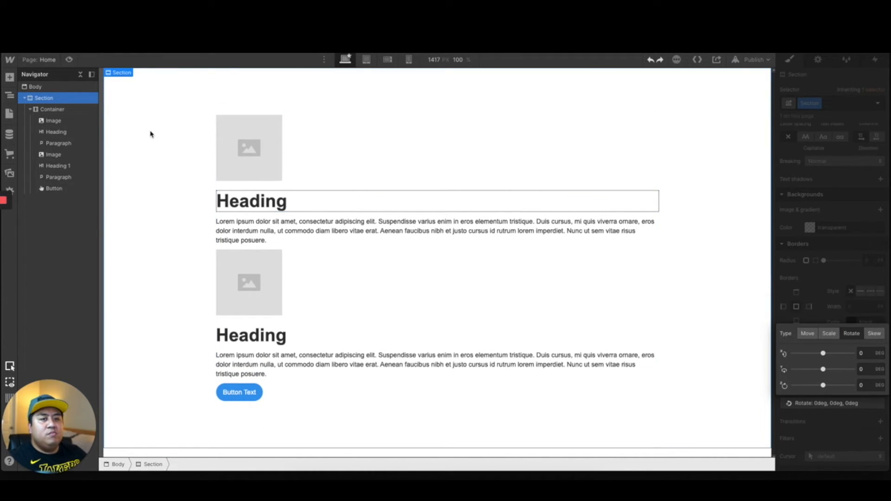
Add a Rotate transform to the first heading and try rotating it about its axes, ending at 0 degrees
click(279, 177)
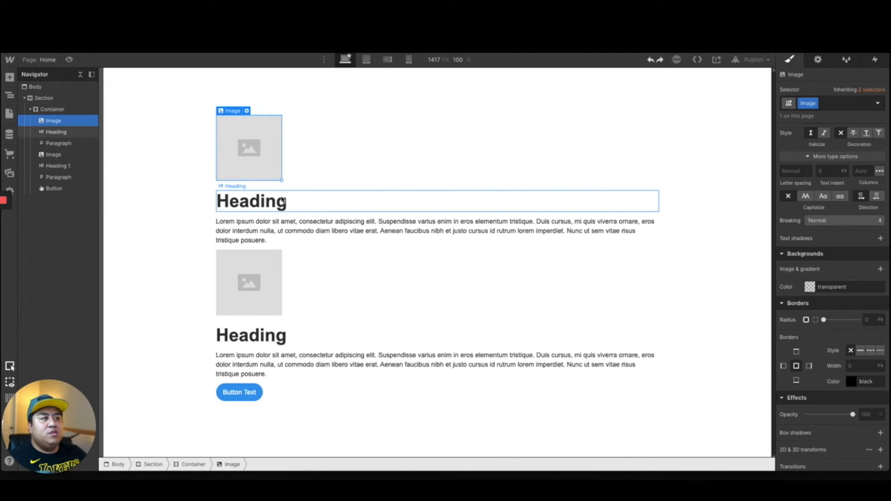
click(263, 198)
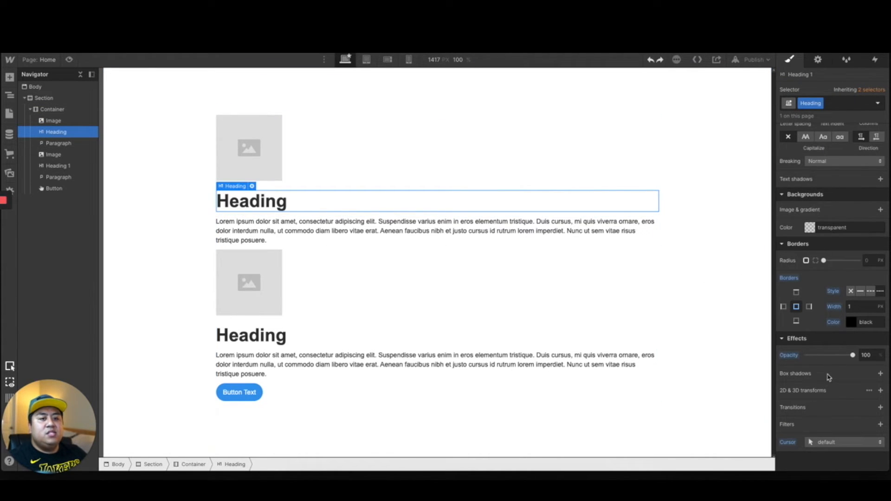
click(881, 390)
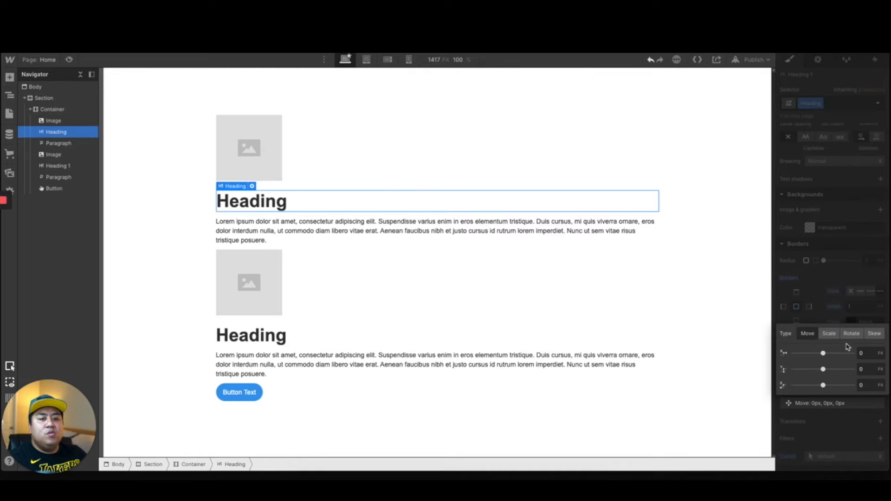
click(851, 338)
mouse_move(823, 353)
mouse_down()
mouse_move(834, 353)
mouse_move(824, 350)
mouse_up()
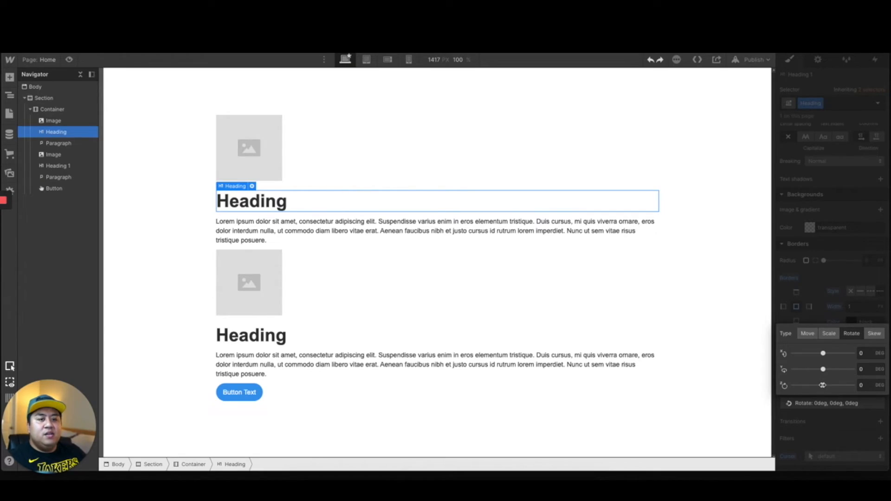
drag(822, 385, 822, 382)
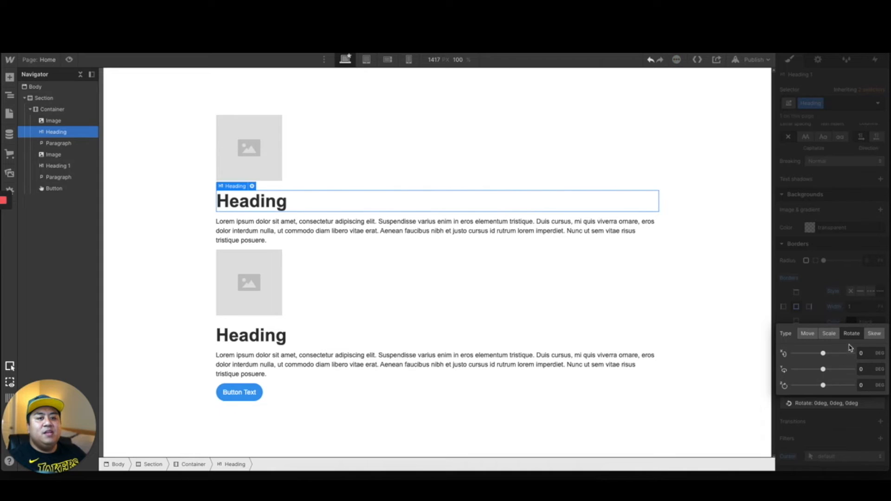
Remove the Rotate transform from the first heading
click(820, 319)
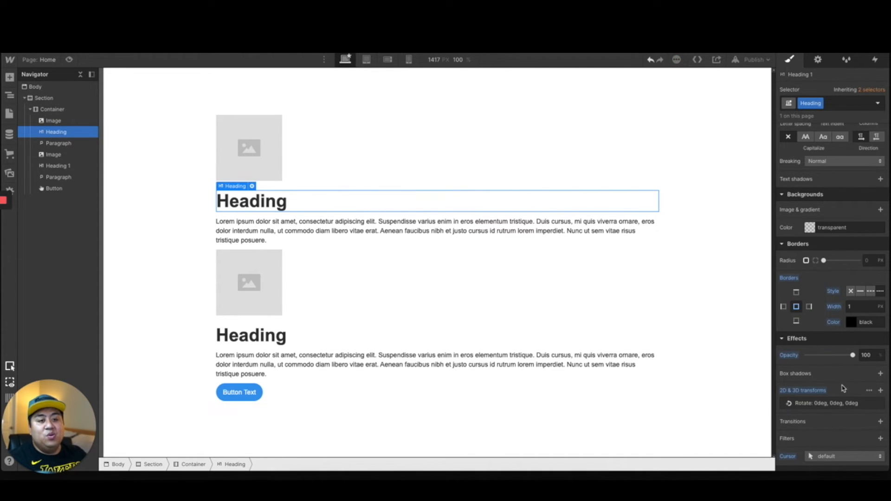
click(878, 404)
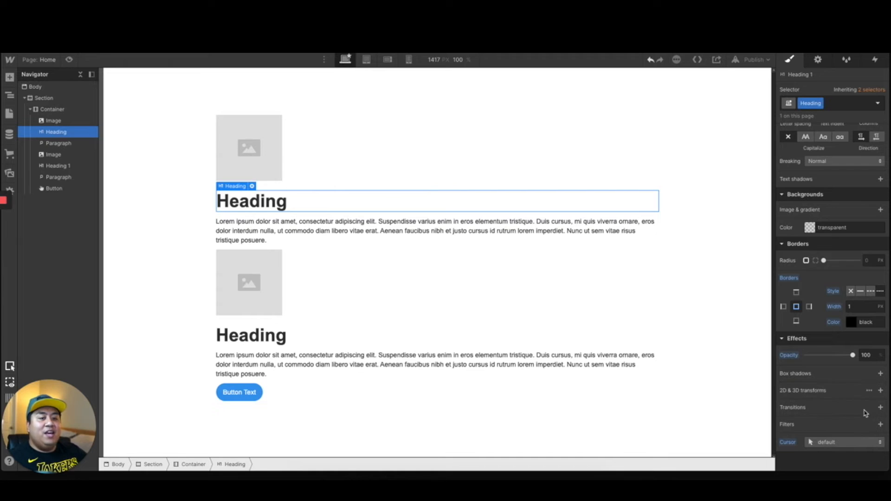
Try a 200 ms ease transition for All Properties on the first heading, then delete it
click(880, 407)
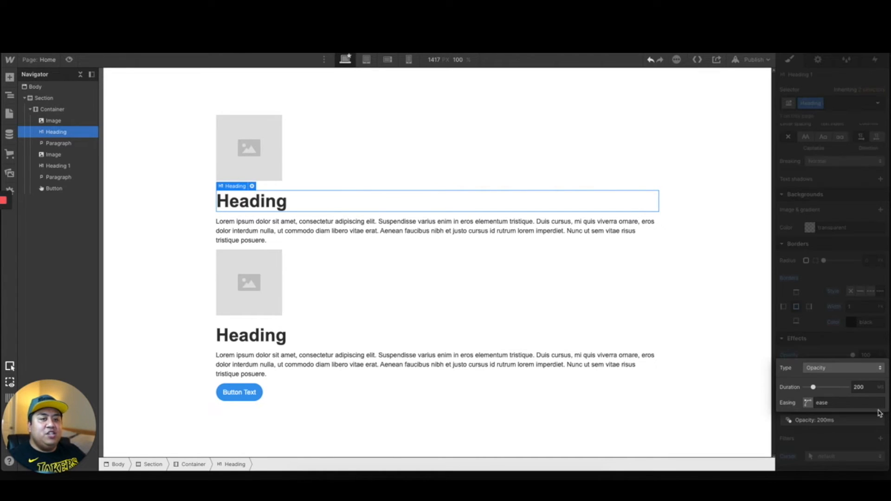
click(817, 367)
scroll(820, 434, down, 4)
scroll(823, 439, down, 2)
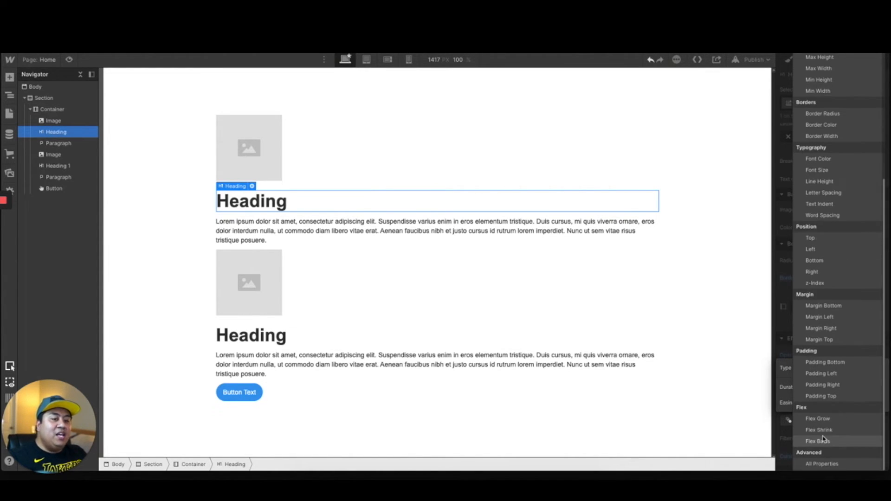
click(828, 462)
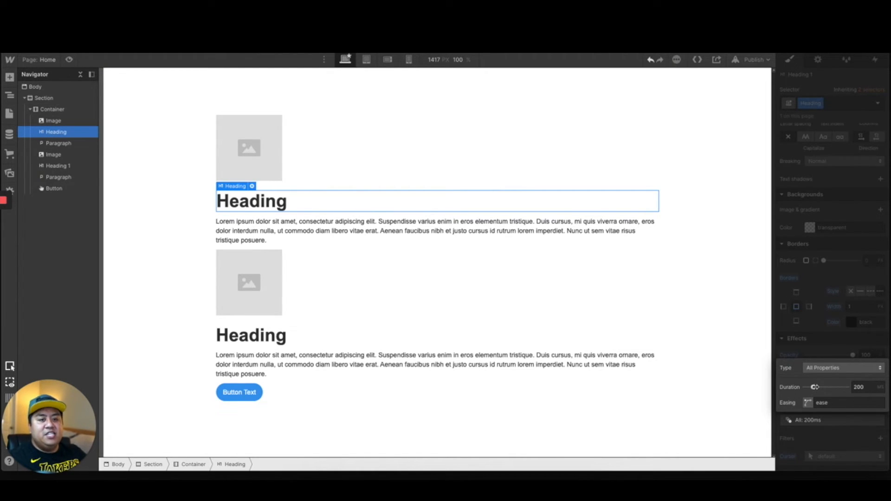
click(815, 355)
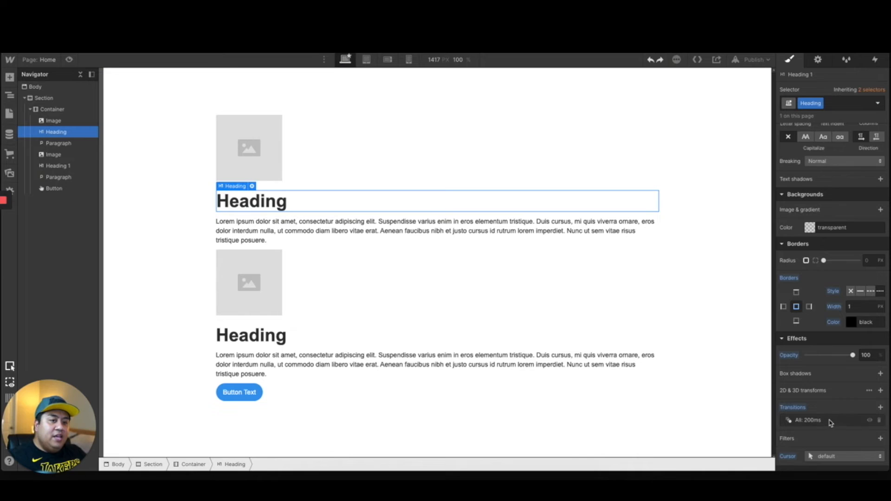
click(881, 421)
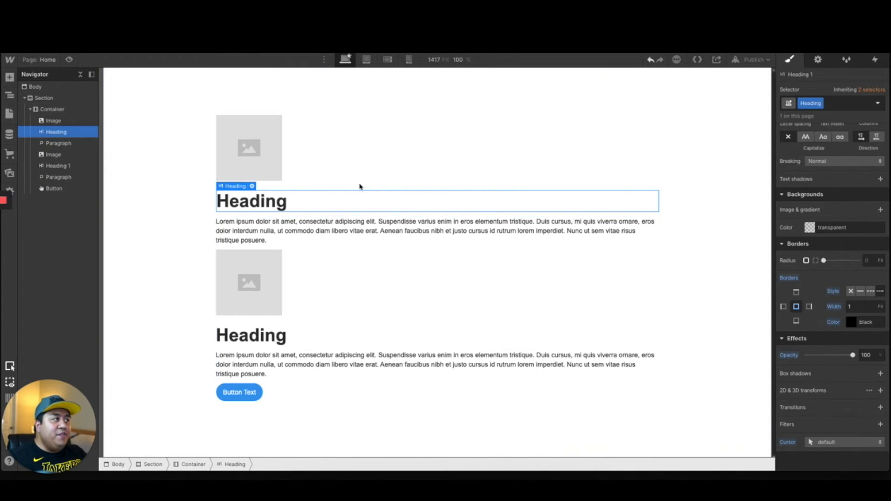
Examine the filter types available for the first image, without keeping a filter
click(269, 146)
scroll(807, 411, down, 2)
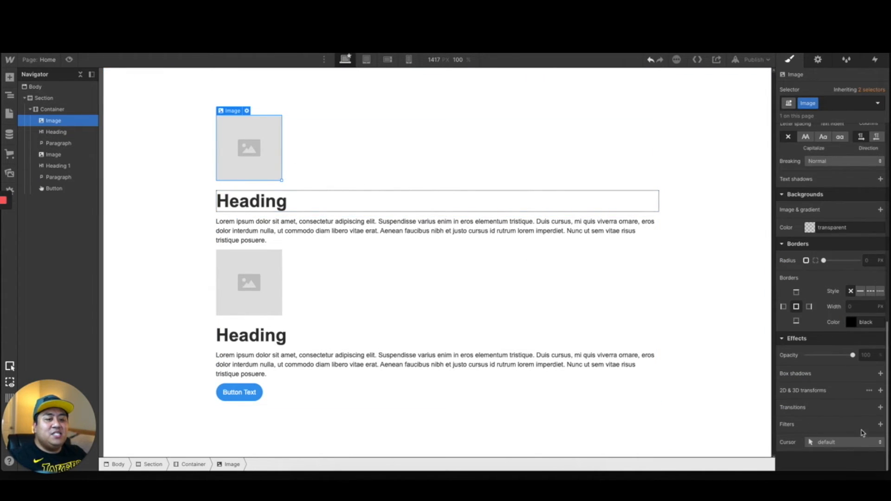
click(881, 420)
click(820, 400)
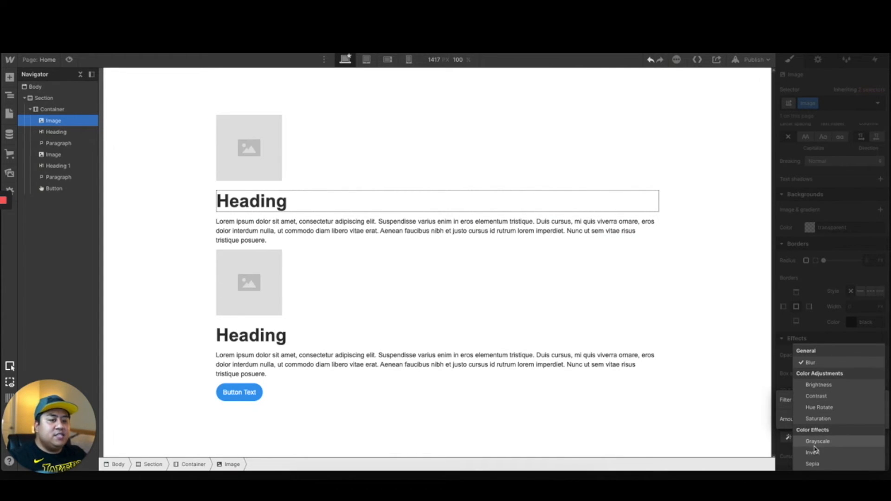
click(722, 338)
click(722, 338)
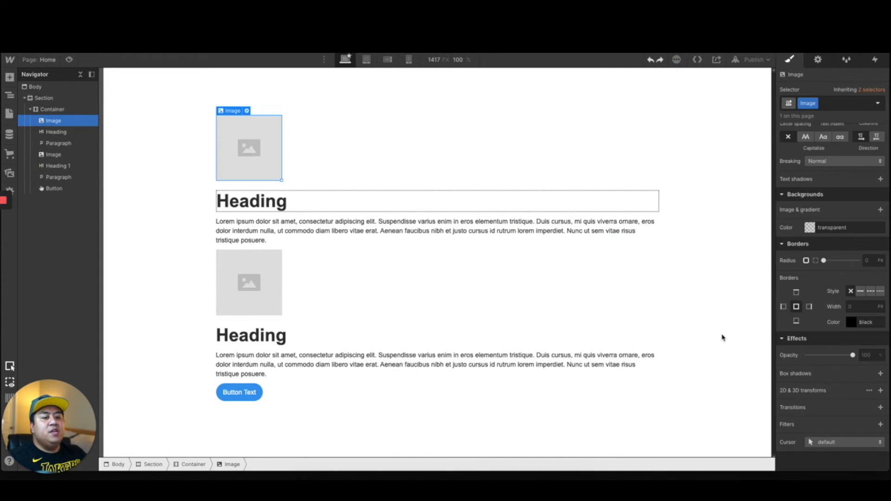
Try the cell cursor on the first image in preview, then set its cursor back to default
click(818, 445)
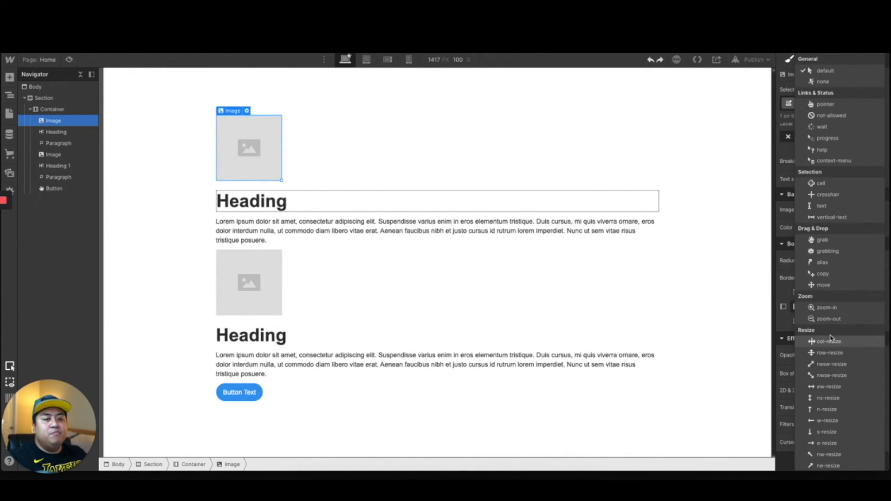
click(822, 184)
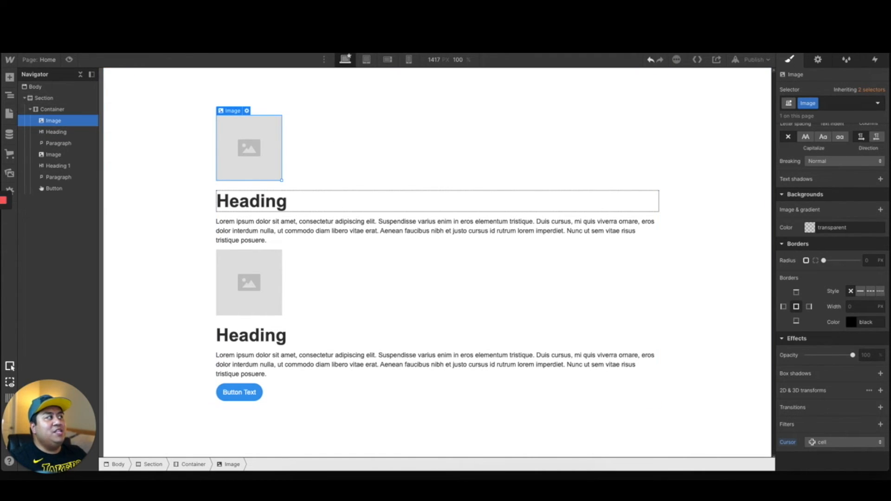
click(71, 60)
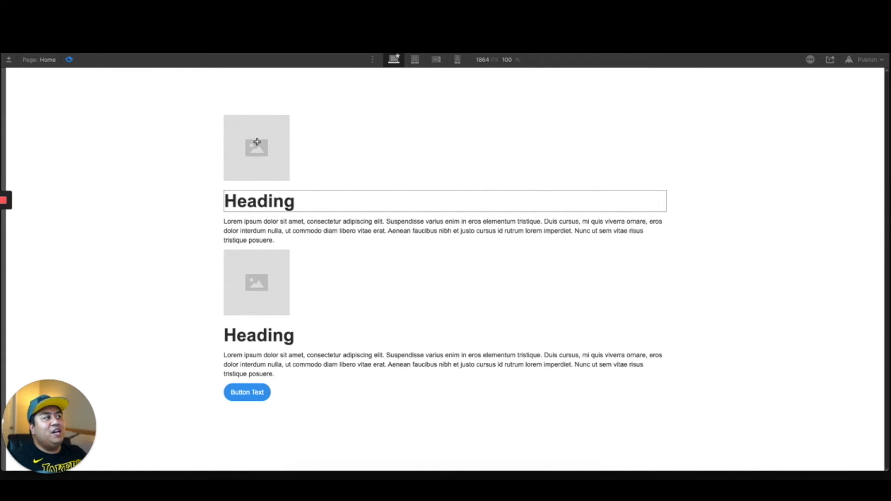
key(ctrl+shift+p)
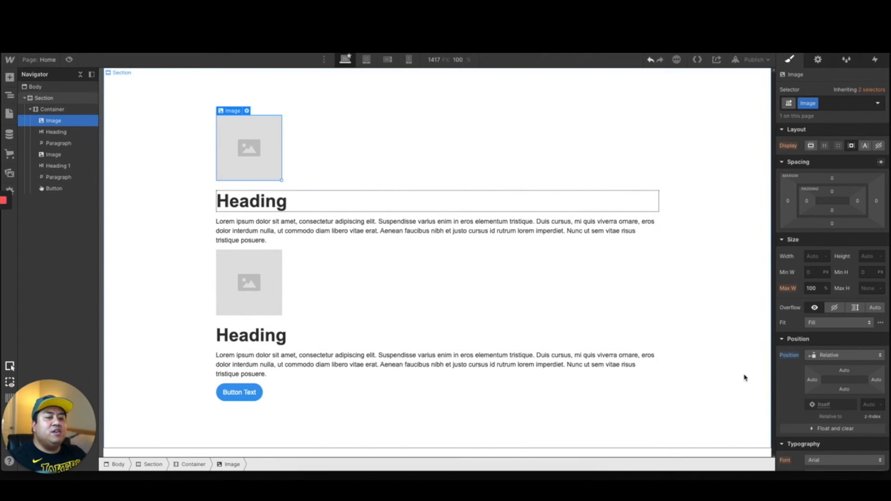
scroll(814, 375, down, 5)
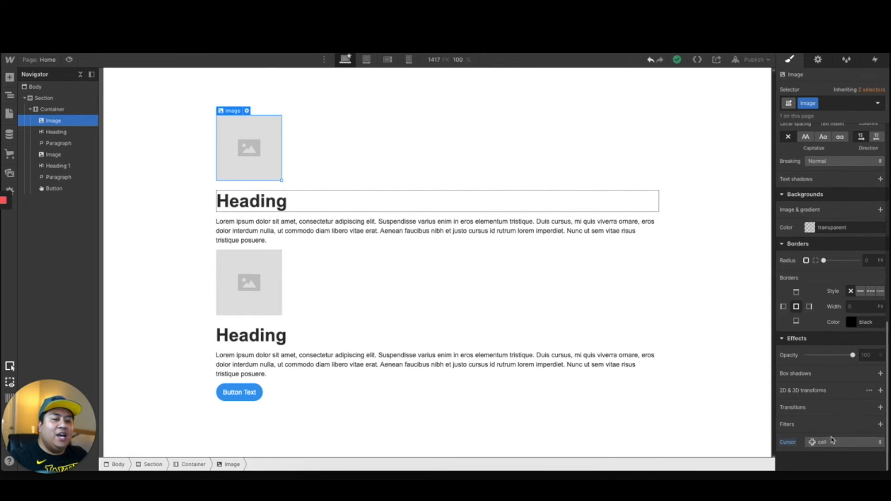
click(835, 444)
click(809, 70)
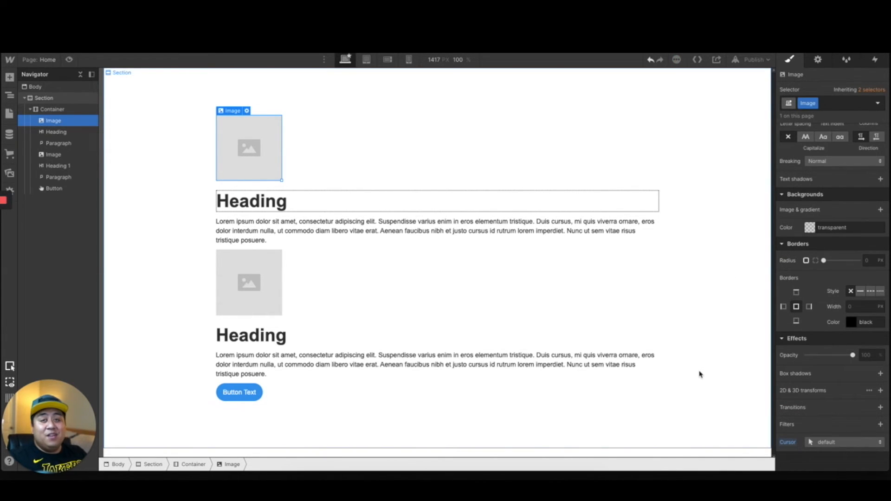
Examine the style states available for the first image
scroll(826, 256, up, 5)
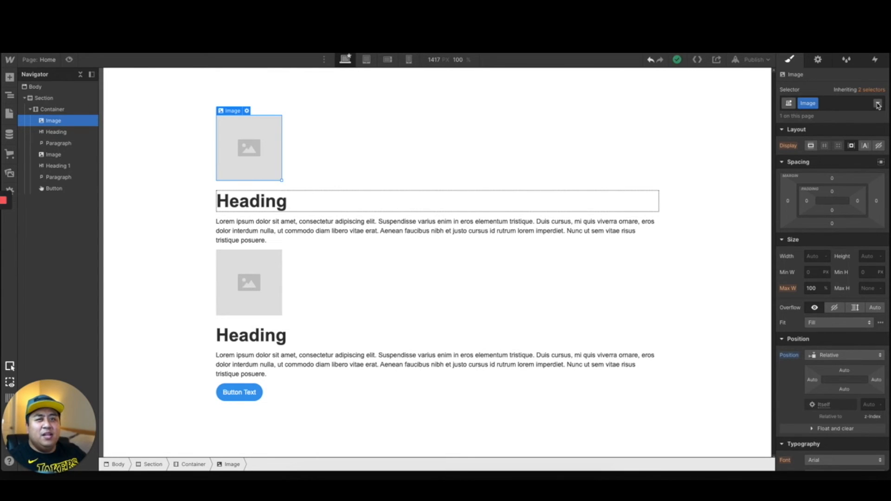
click(878, 104)
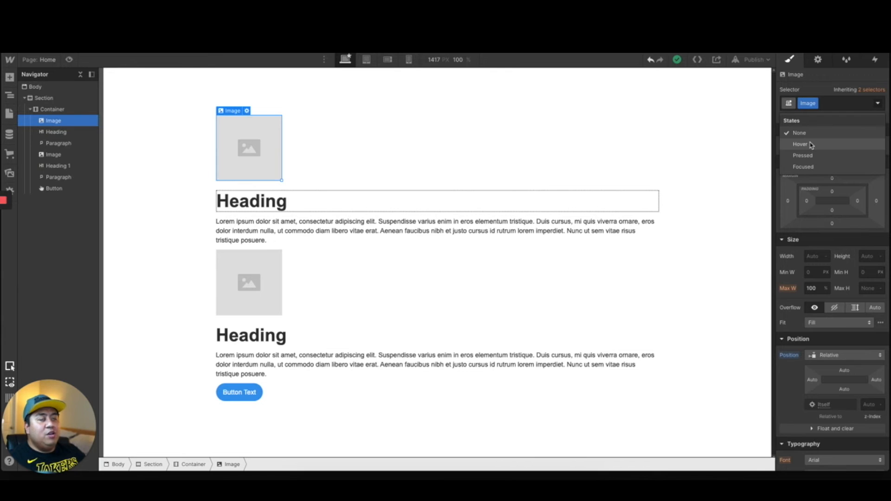
click(244, 394)
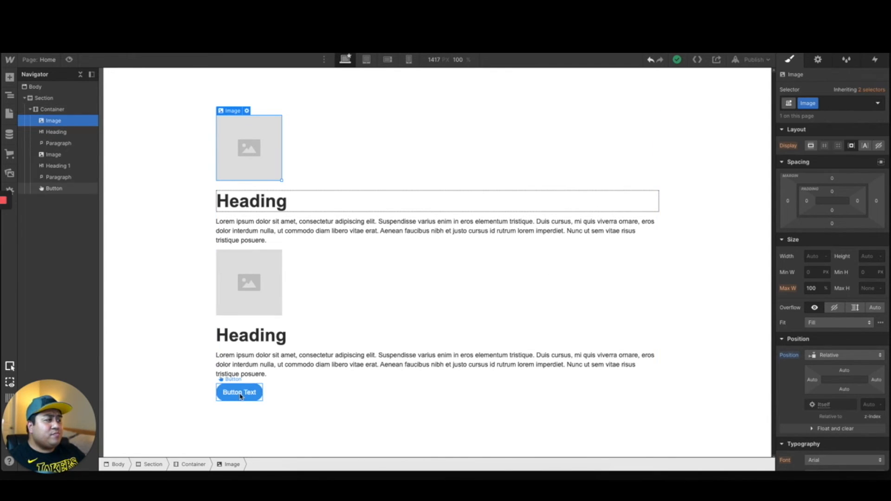
Set the background color of the button's Hover state to light blue #38daec
click(877, 104)
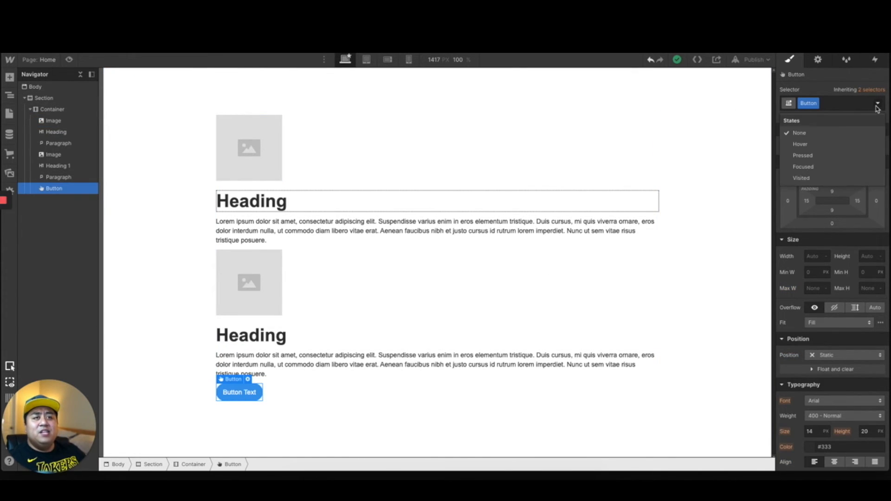
click(840, 145)
scroll(817, 325, down, 6)
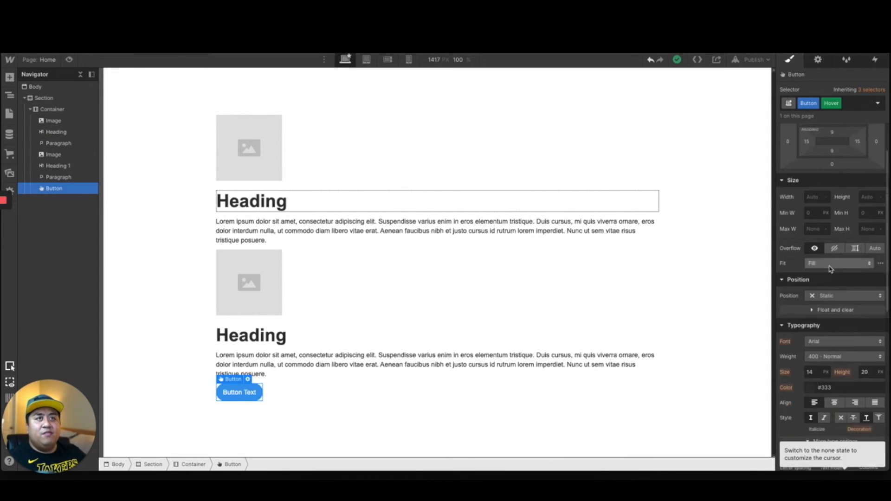
click(811, 338)
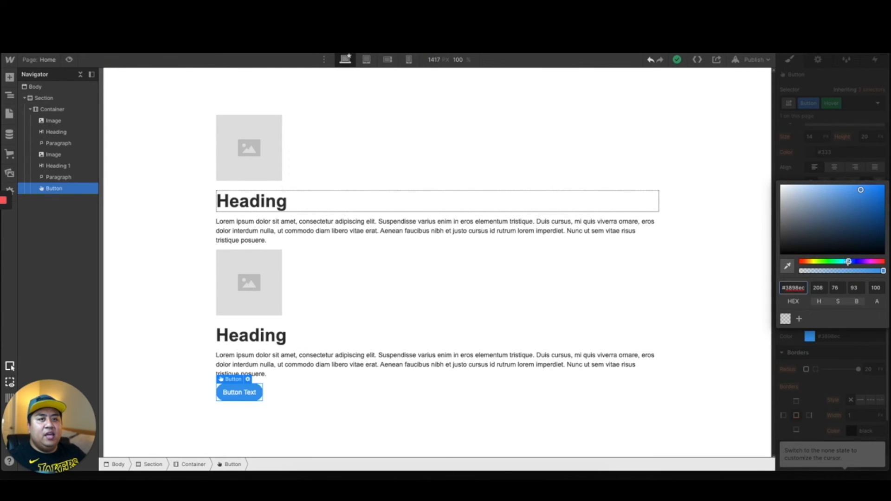
drag(848, 262, 844, 261)
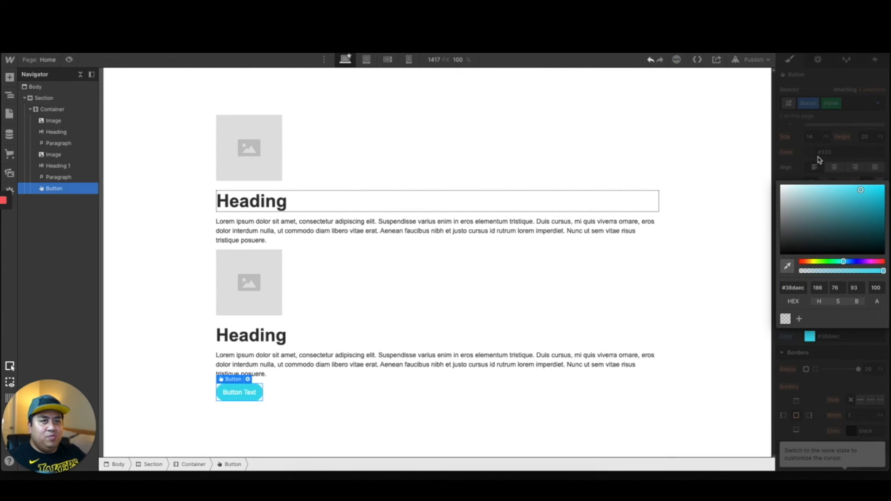
click(819, 159)
scroll(838, 311, down, 3)
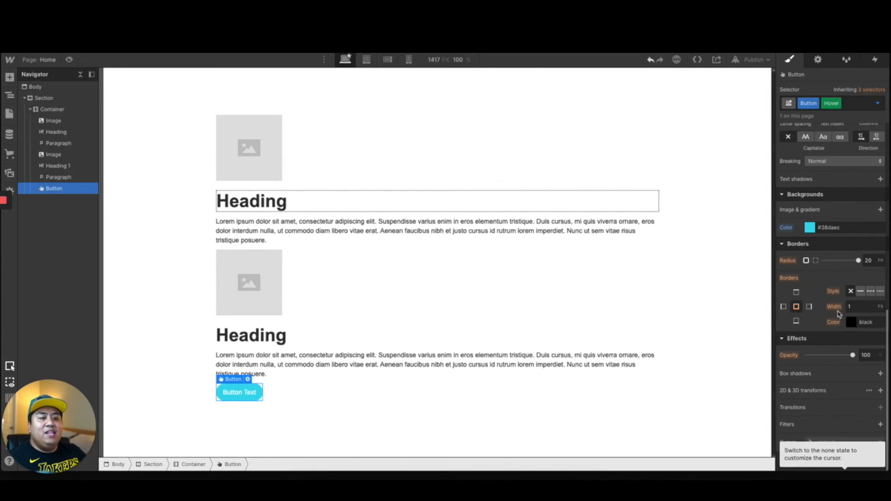
Return the button to its None state and check the hover color in preview
click(878, 103)
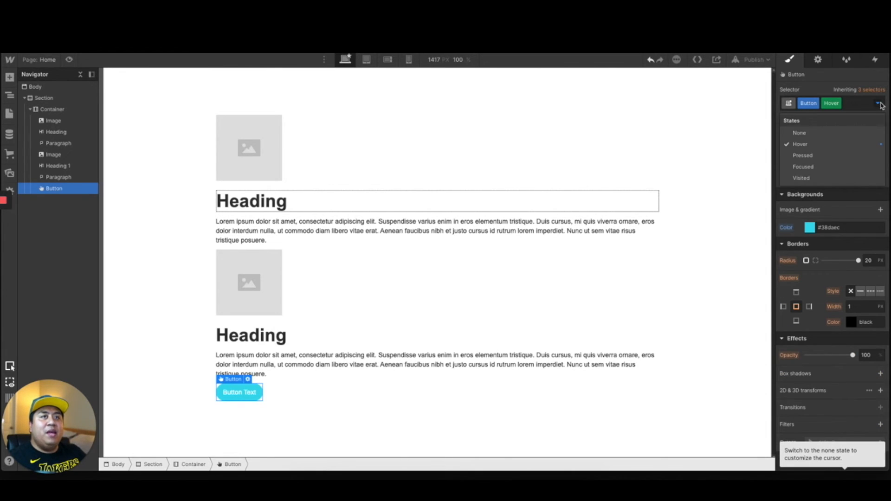
click(828, 135)
click(69, 59)
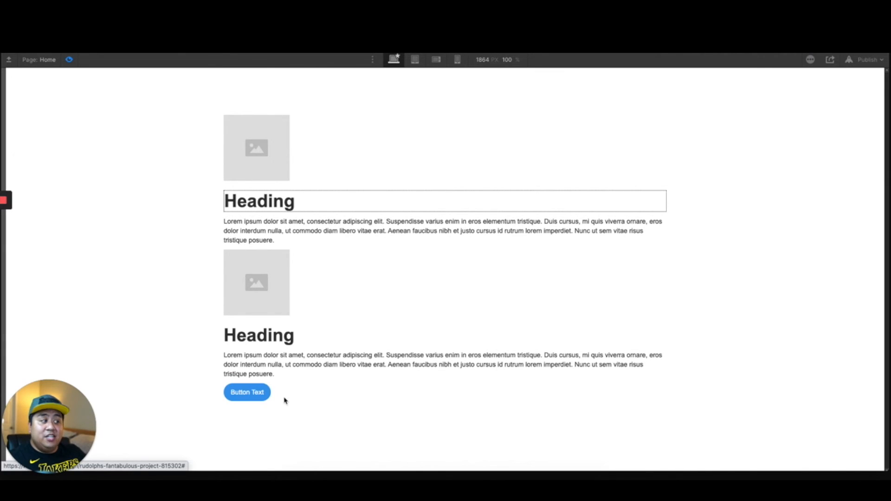
click(70, 60)
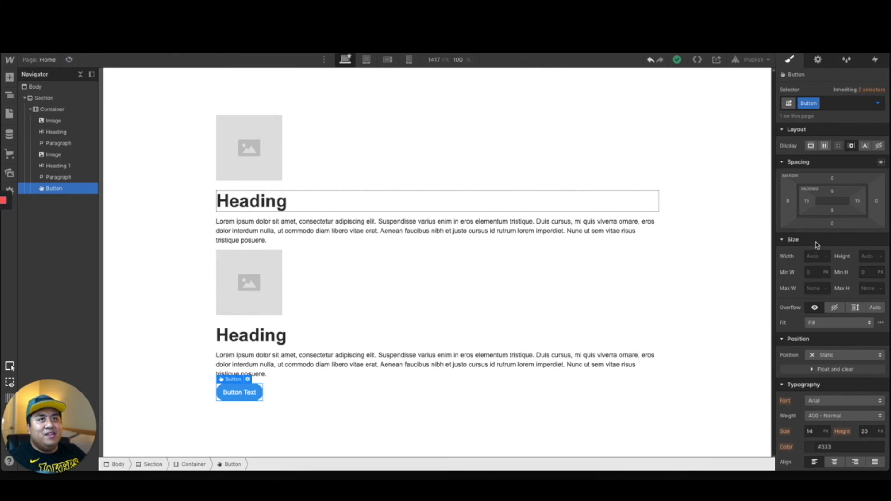
Add a 400 ms ease transition for All Properties to the button and check it in preview
scroll(835, 284, down, 1)
scroll(833, 297, down, 8)
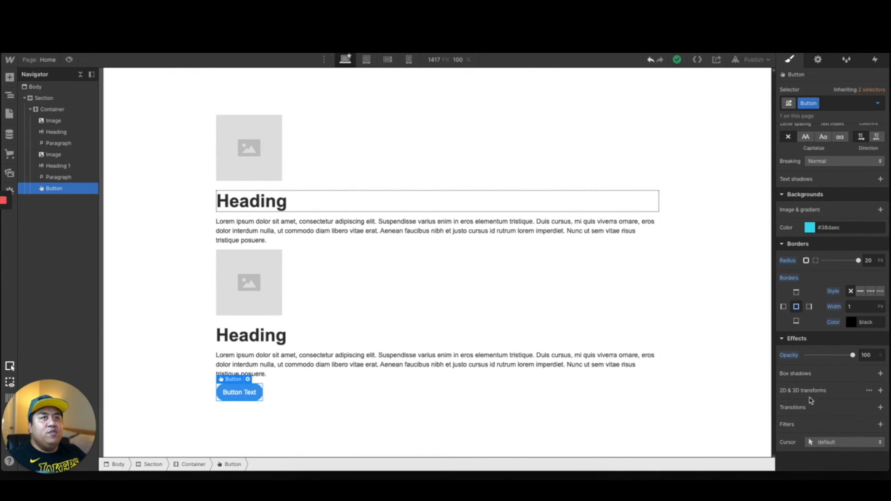
click(880, 407)
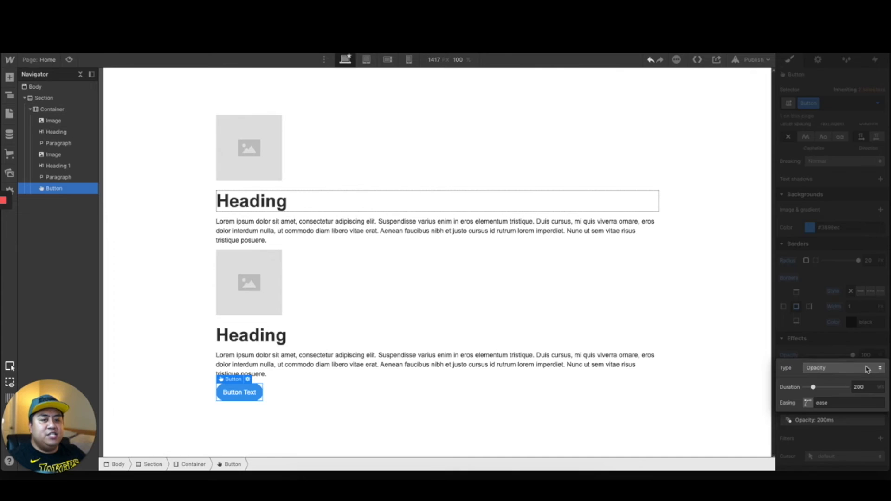
click(867, 368)
click(831, 469)
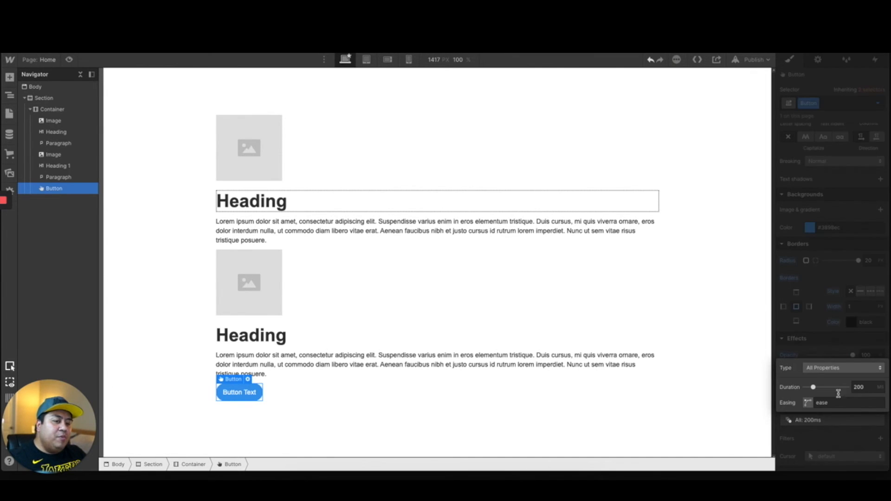
drag(815, 387, 817, 387)
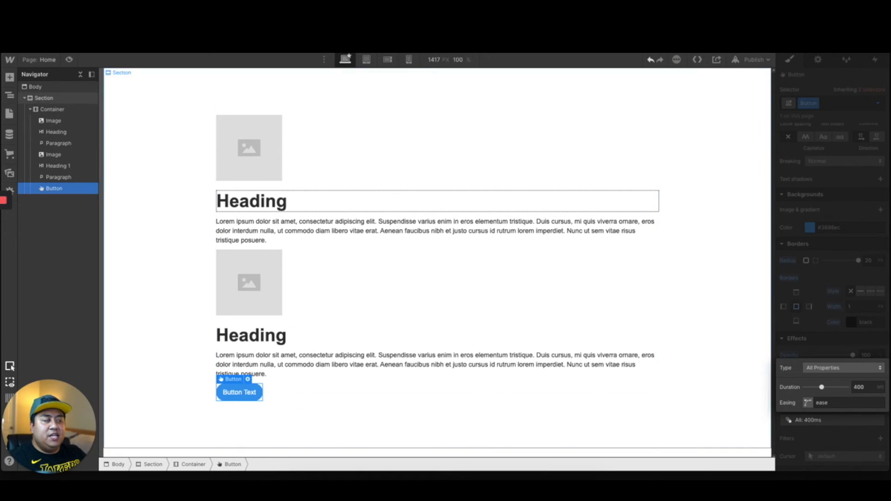
click(68, 59)
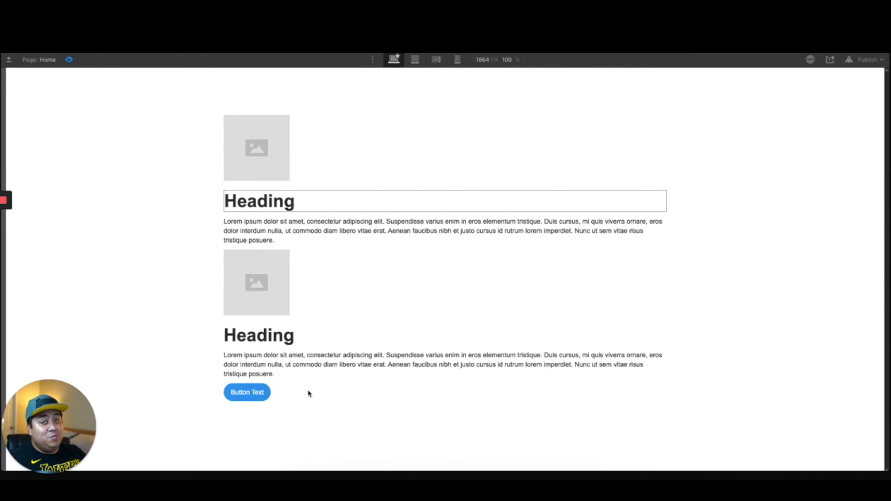
click(69, 60)
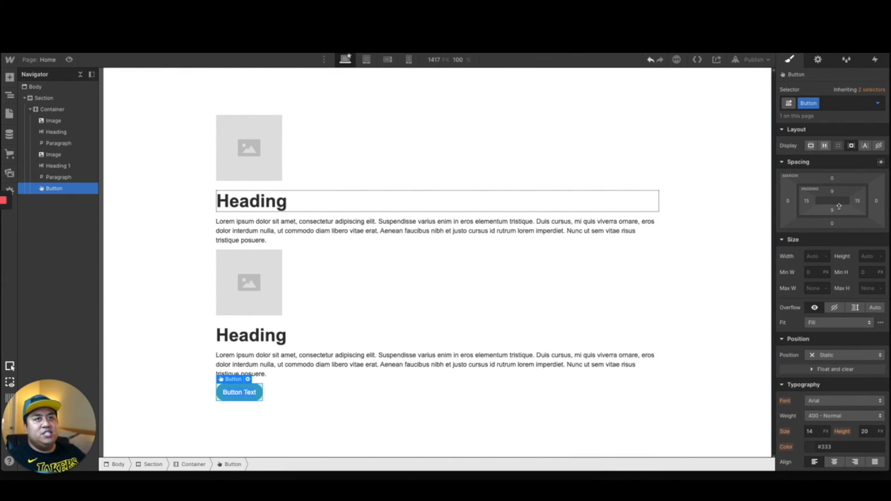